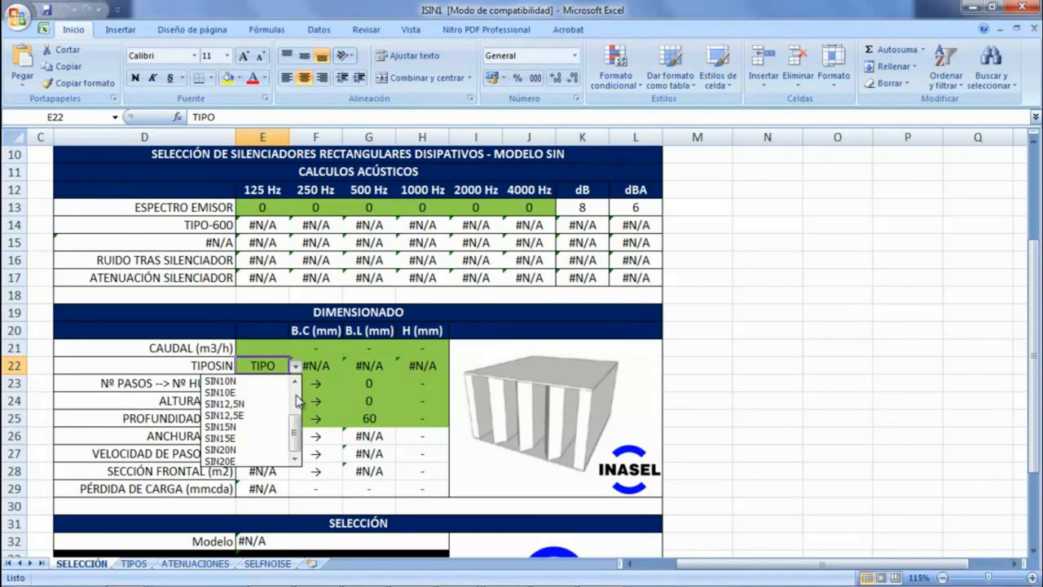
Step: Review the silencer type, height and depth input cells, the acoustic result rows, and the width, passage velocity and pressure loss formulas
click(298, 367)
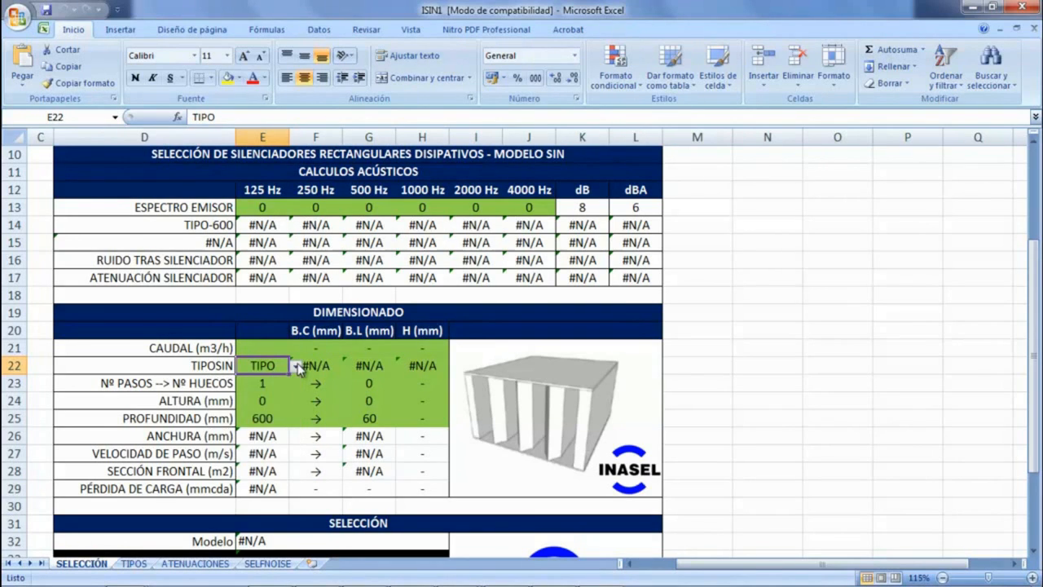
click(267, 401)
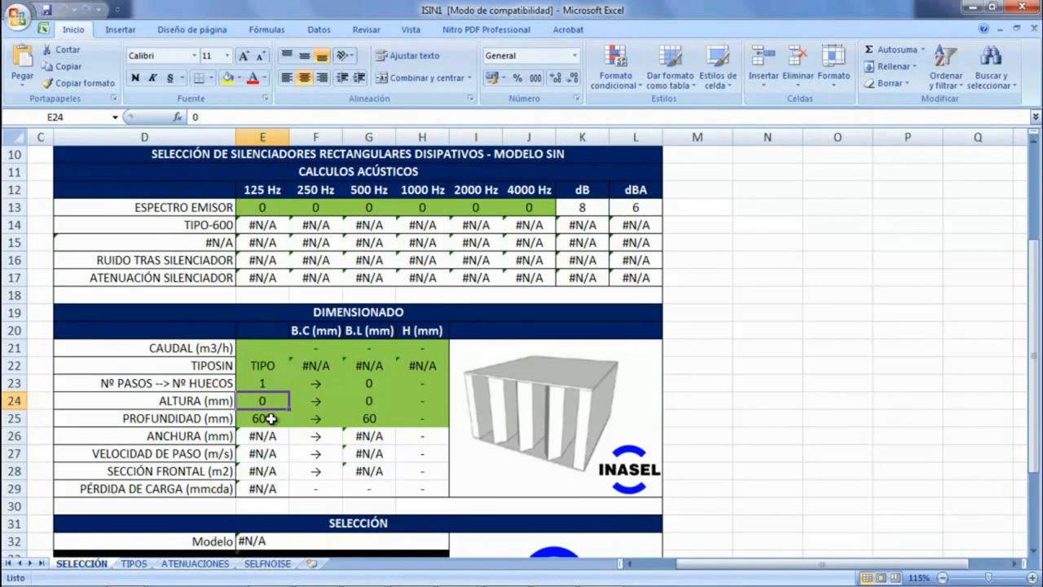
click(269, 417)
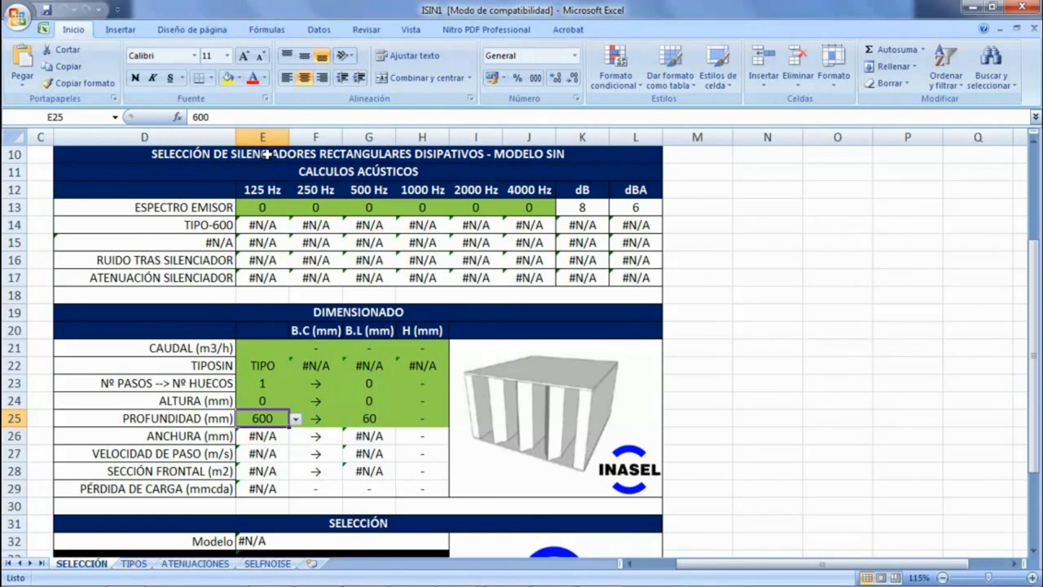
click(259, 260)
drag(261, 261, 540, 264)
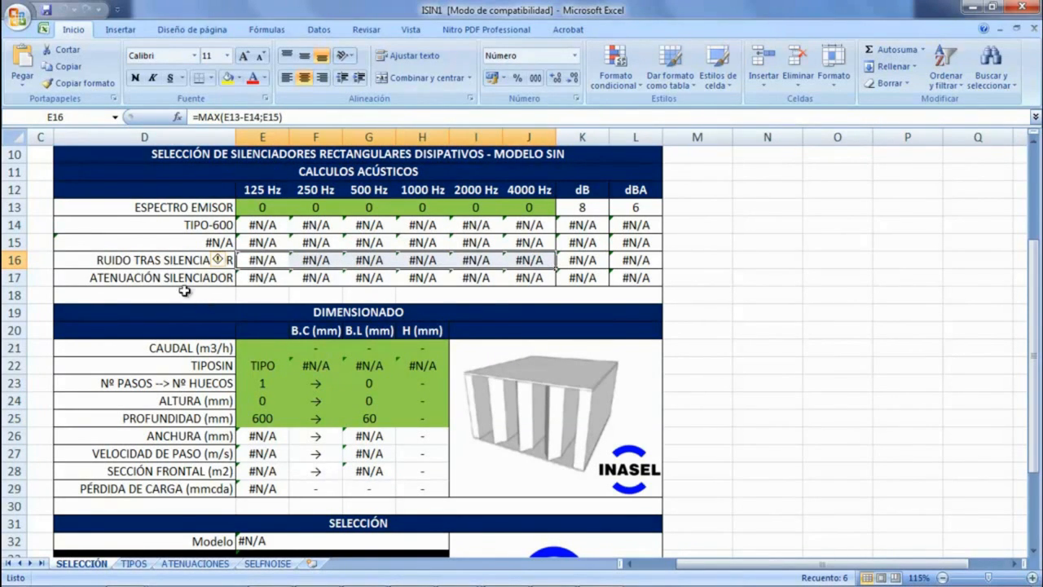
drag(253, 243, 519, 245)
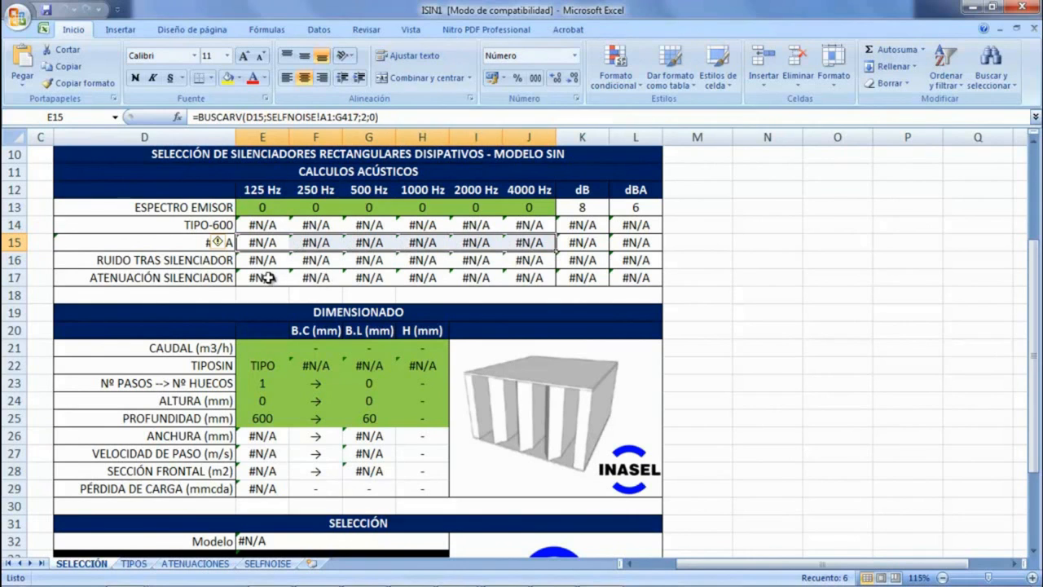
drag(257, 278, 529, 280)
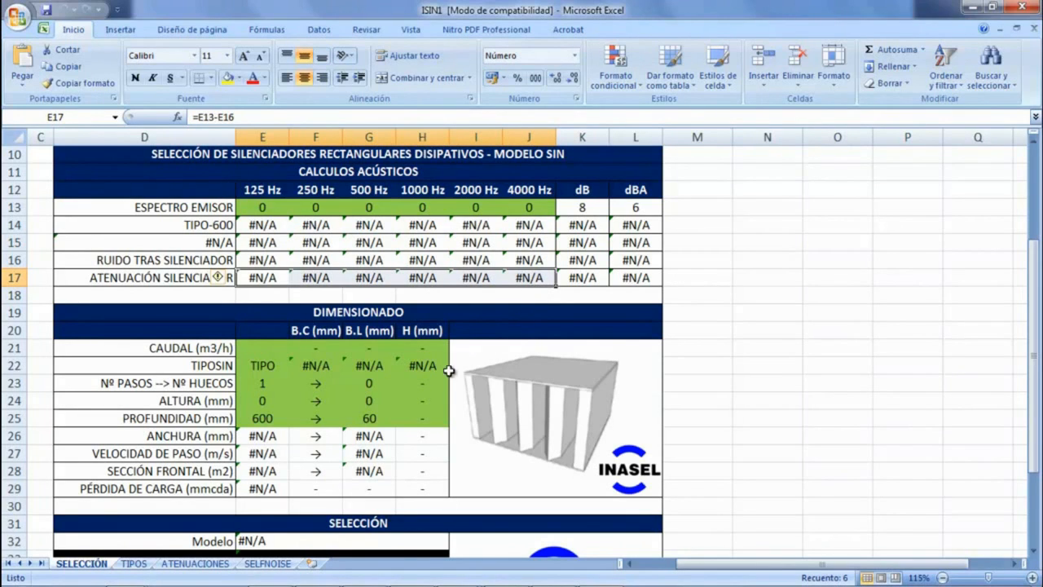
click(271, 437)
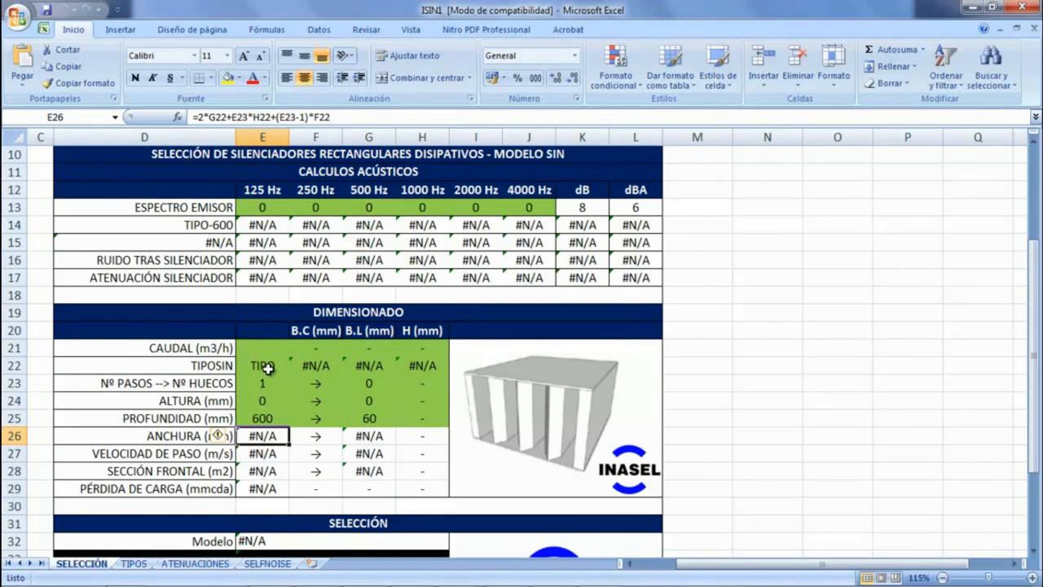
click(263, 458)
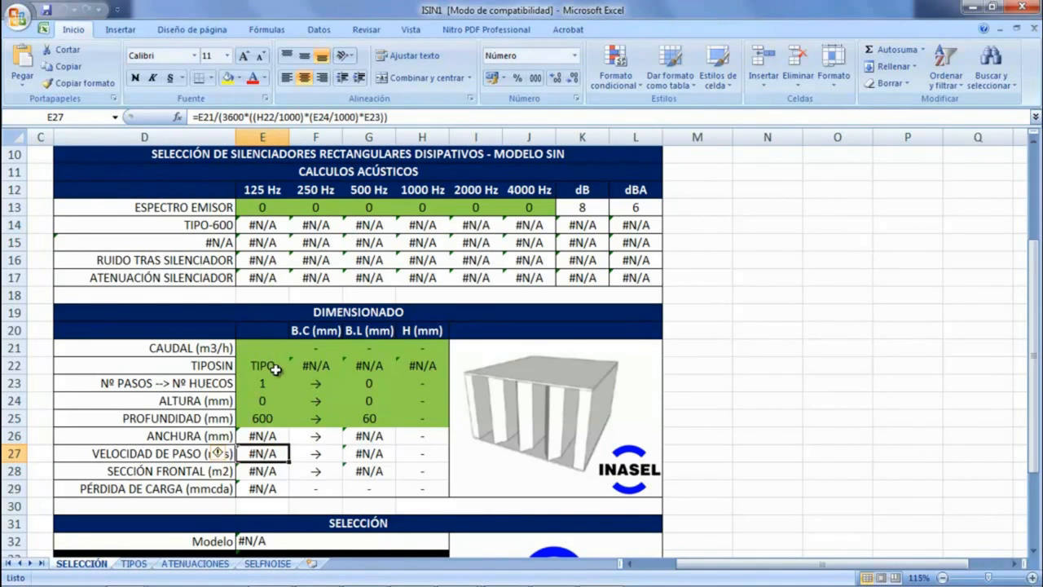
click(269, 489)
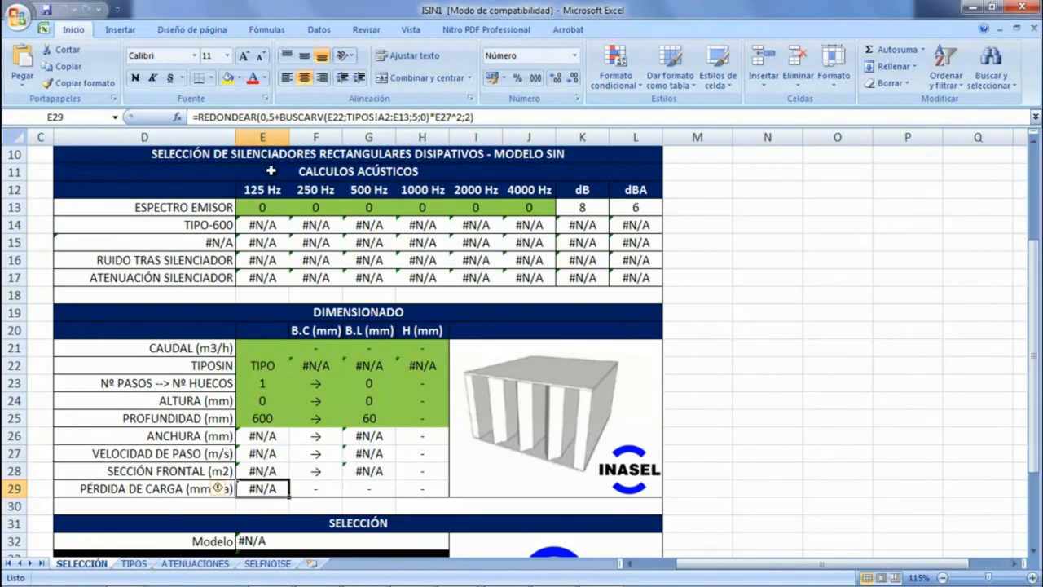
Step: Enter the emitter spectrum levels 90, 94, 95, 96, 94 and 90 for 125 to 4000 Hz, and check the dB and dBA totals
click(263, 209)
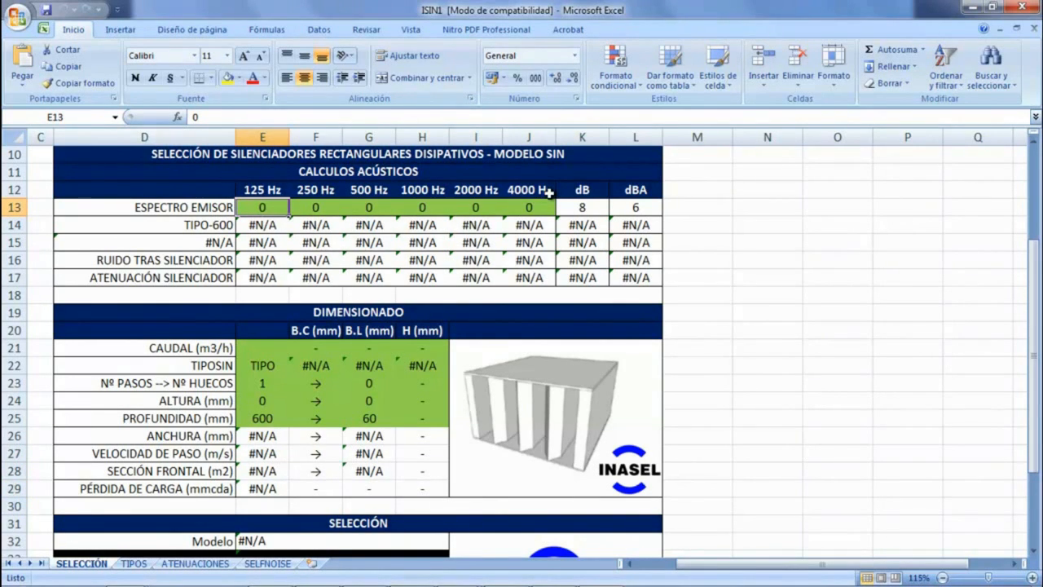
text(9)
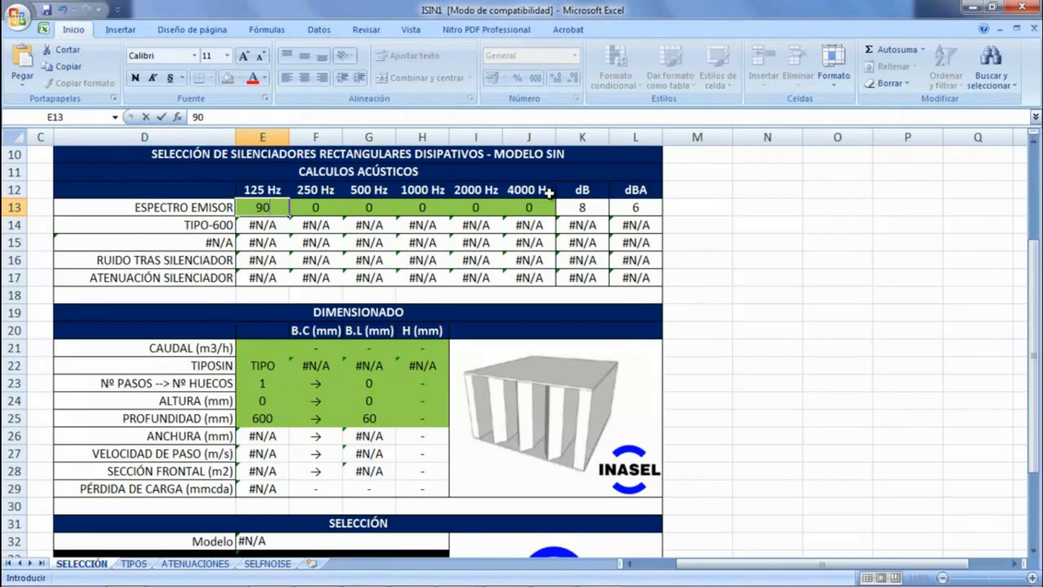
key(Tab)
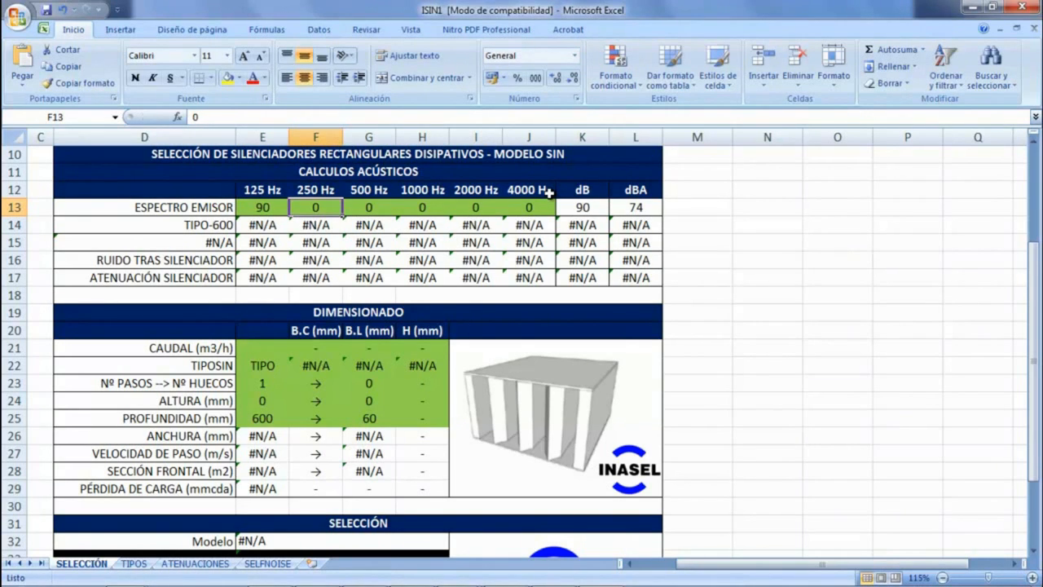
text(94)
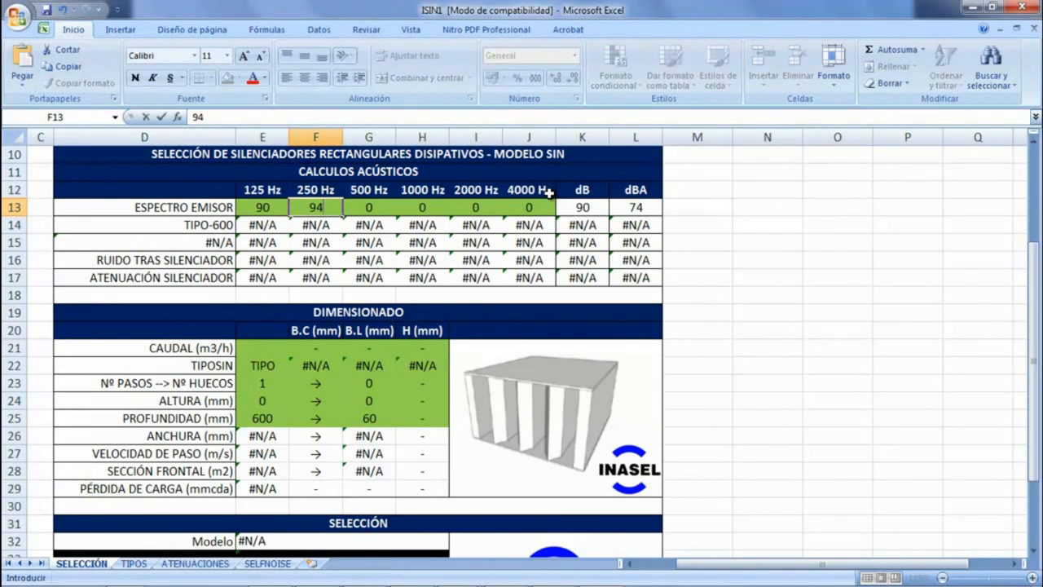
key(Tab)
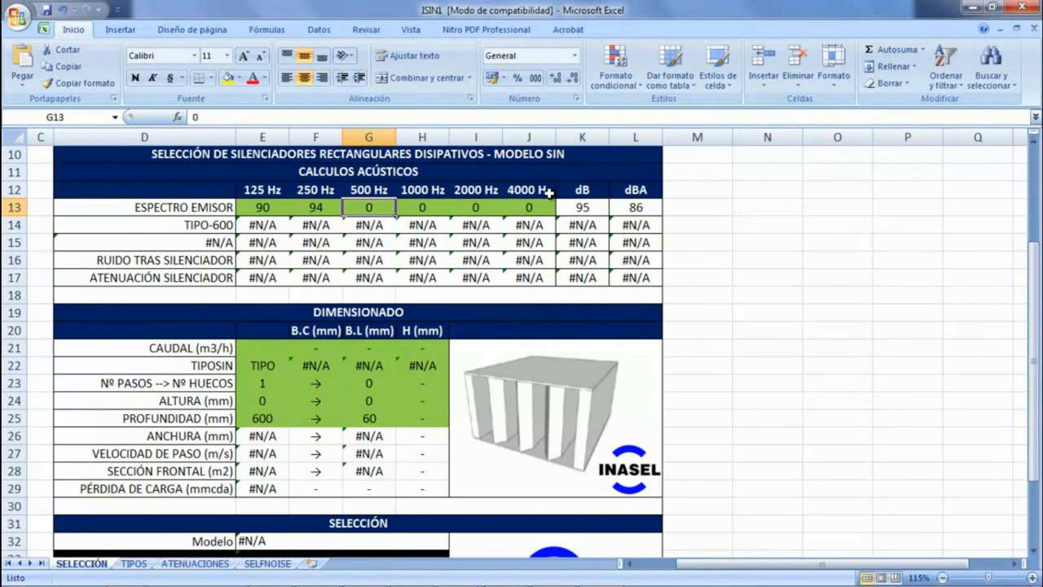
text(95)
key(Tab)
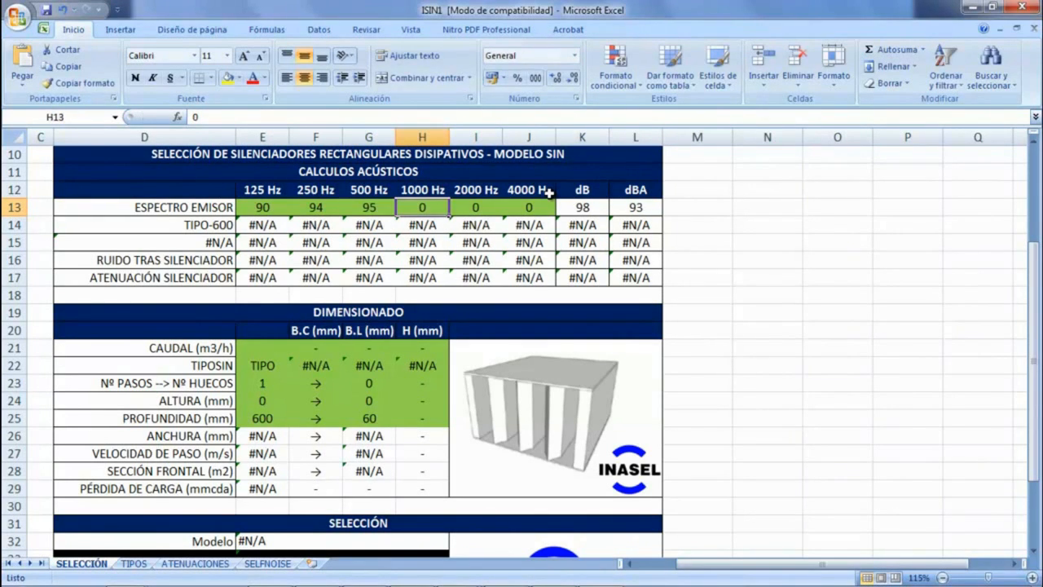
text(96)
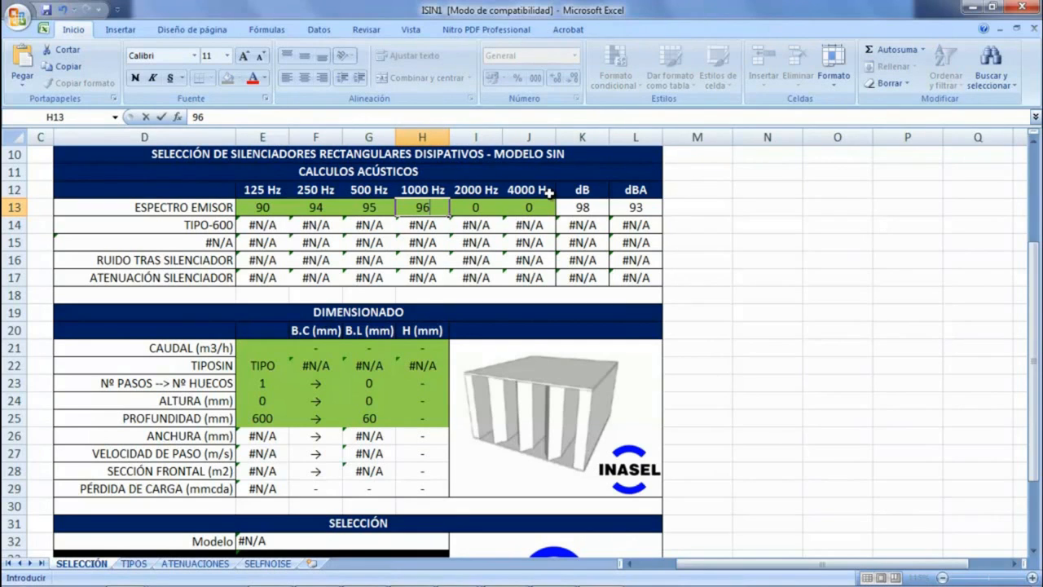
key(Tab)
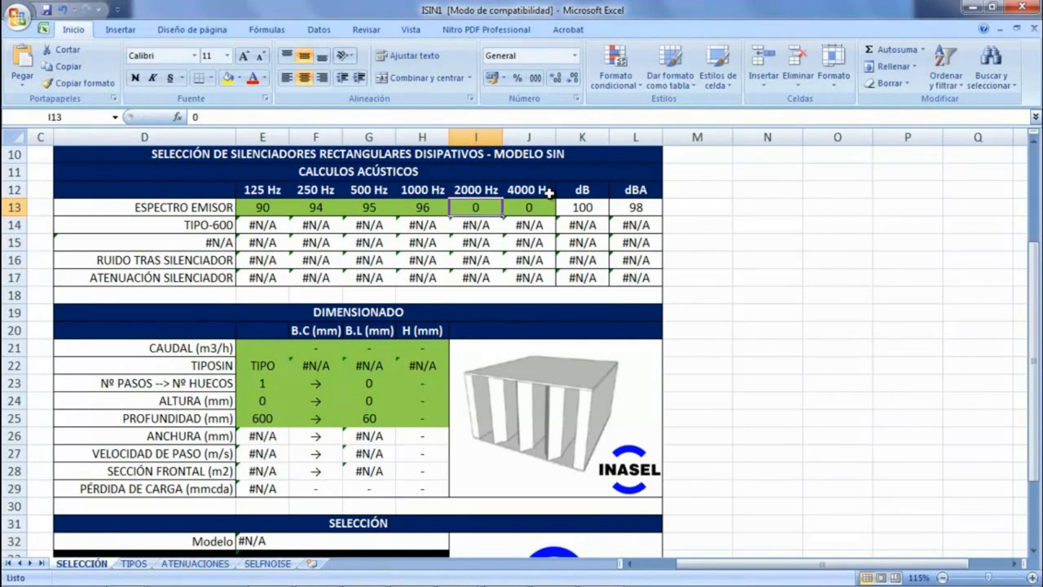
text(94)
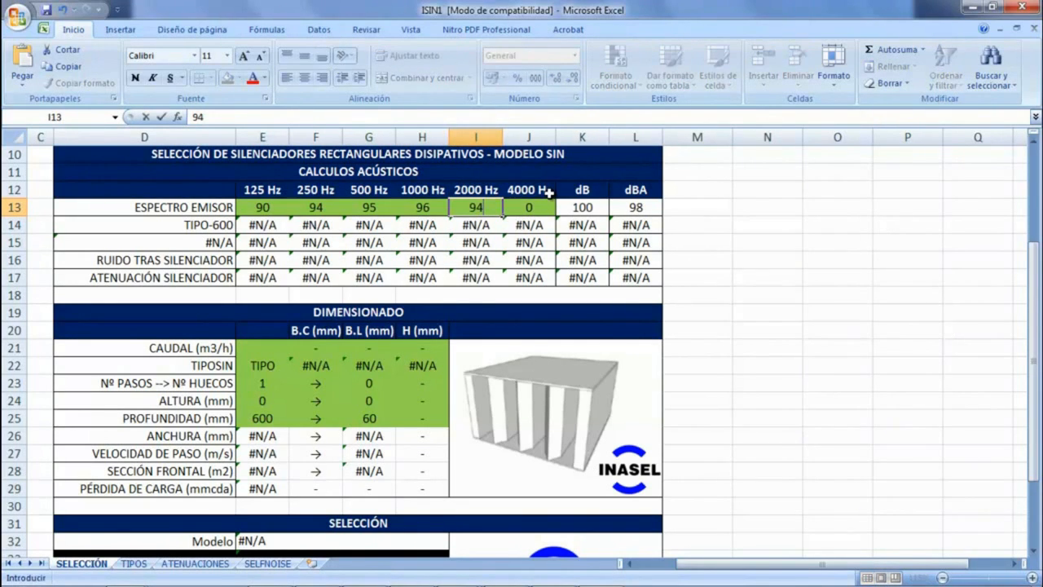
key(Tab)
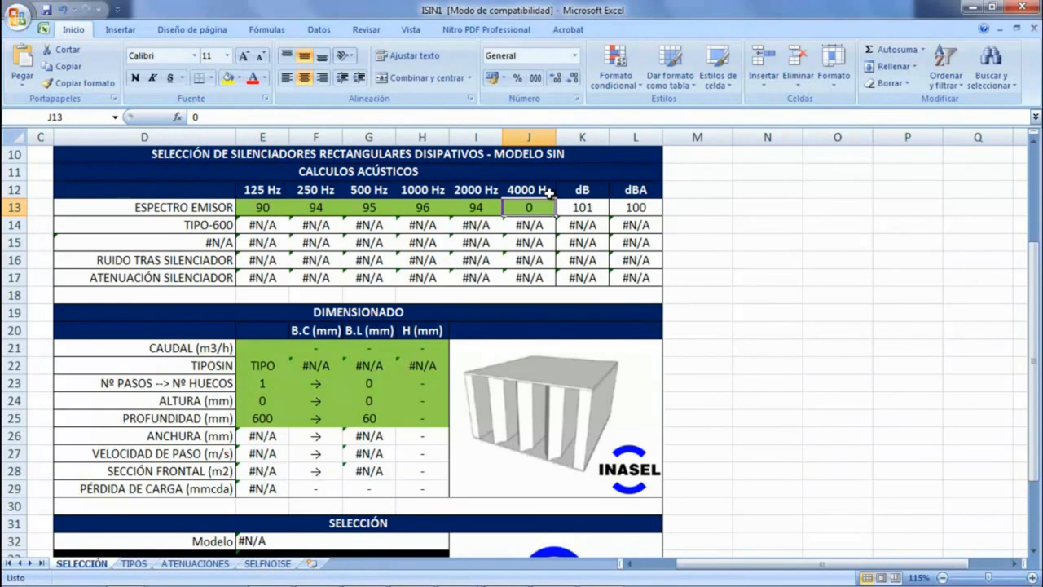
text(9)
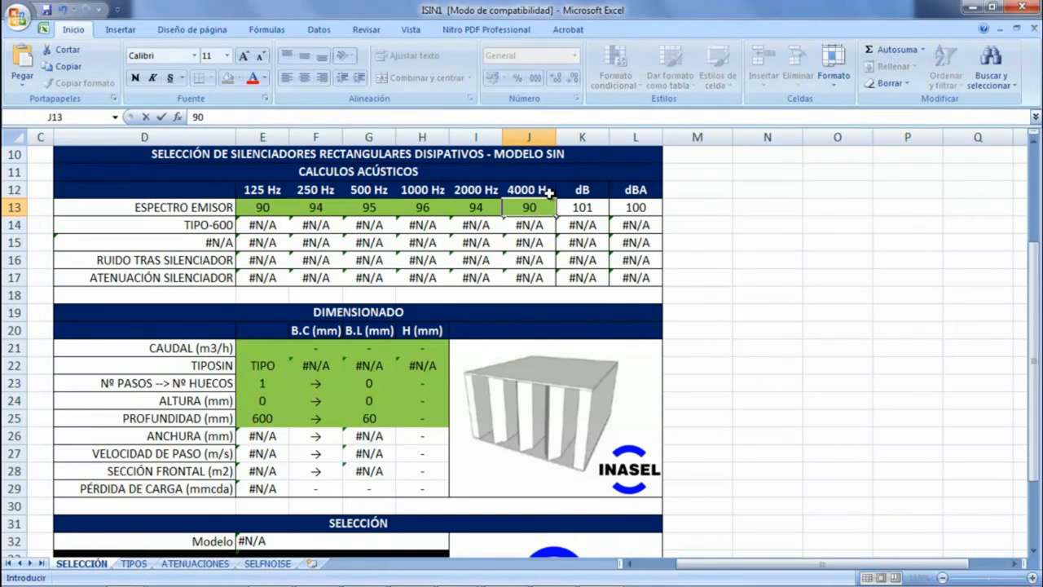
key(Tab)
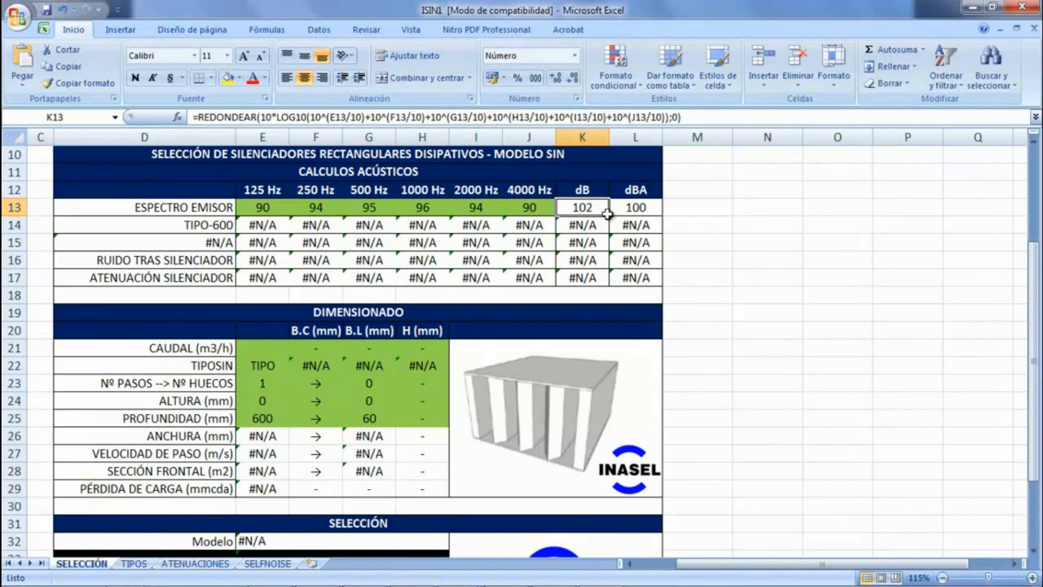
click(634, 206)
click(583, 206)
click(630, 206)
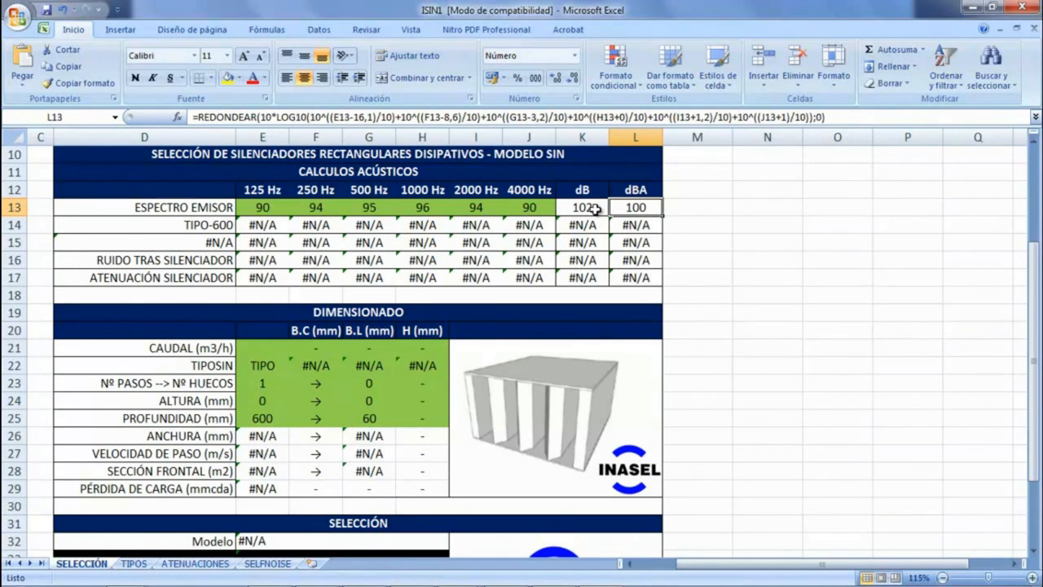
Step: In the sizing table, set the airflow to 20000 m3/h and choose silencer type SIN7,5N
click(266, 351)
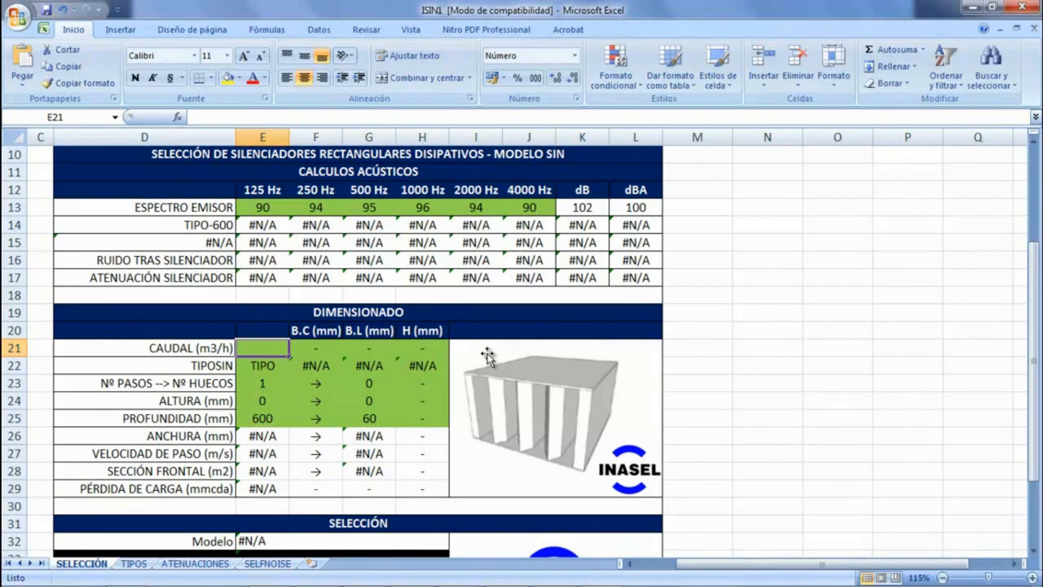
text(20000)
key(Return)
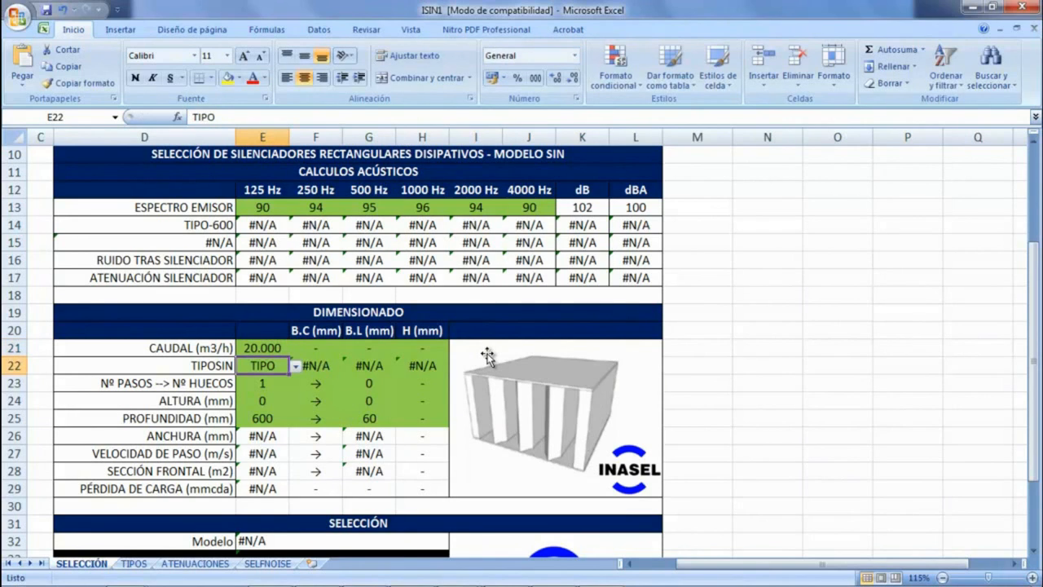
click(295, 367)
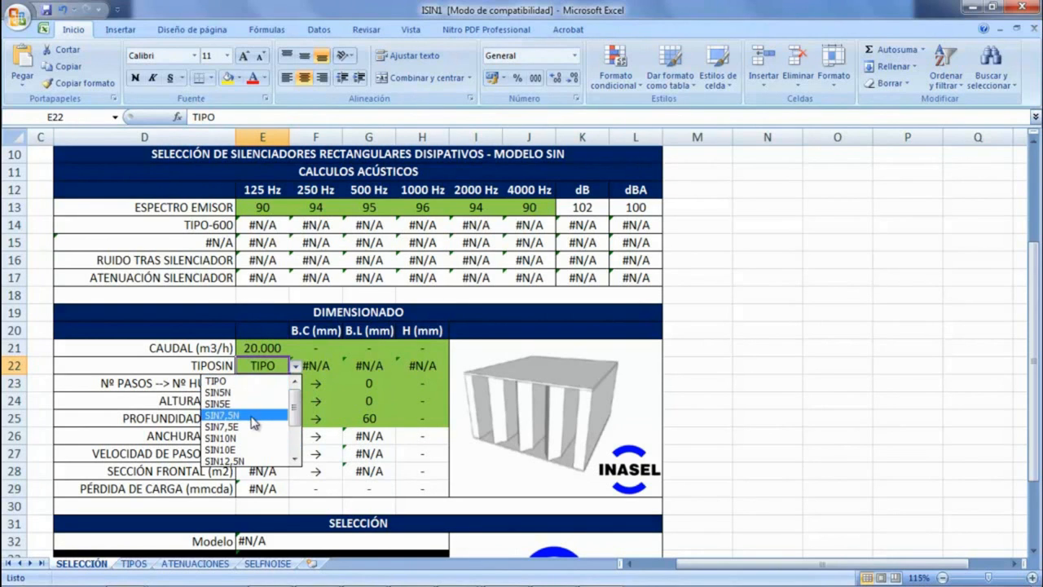
click(251, 415)
Step: Set the number of passes to 7 and the height to 1200 mm, and check the available depth options
click(283, 380)
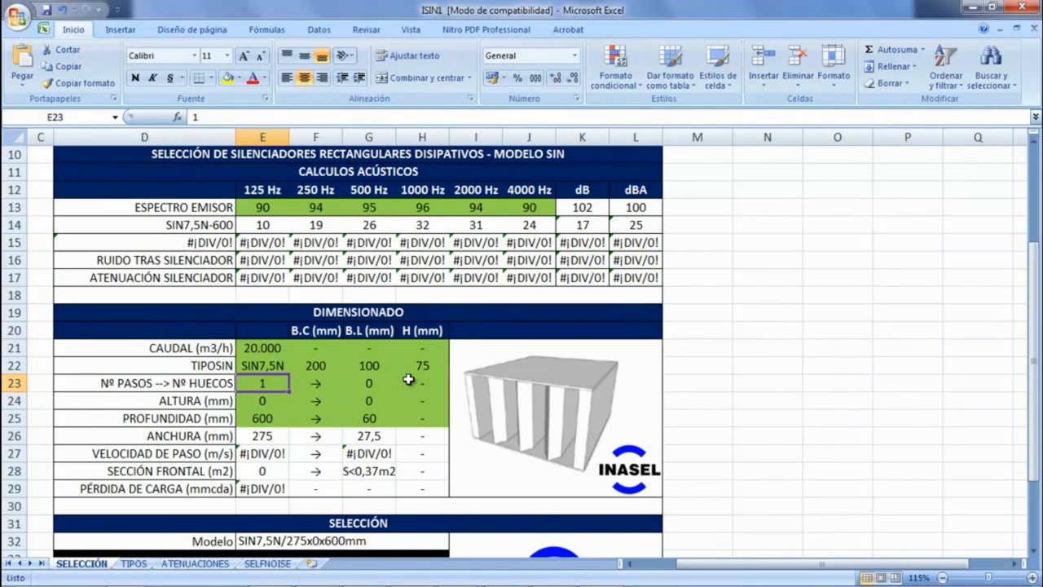
text(7)
key(Return)
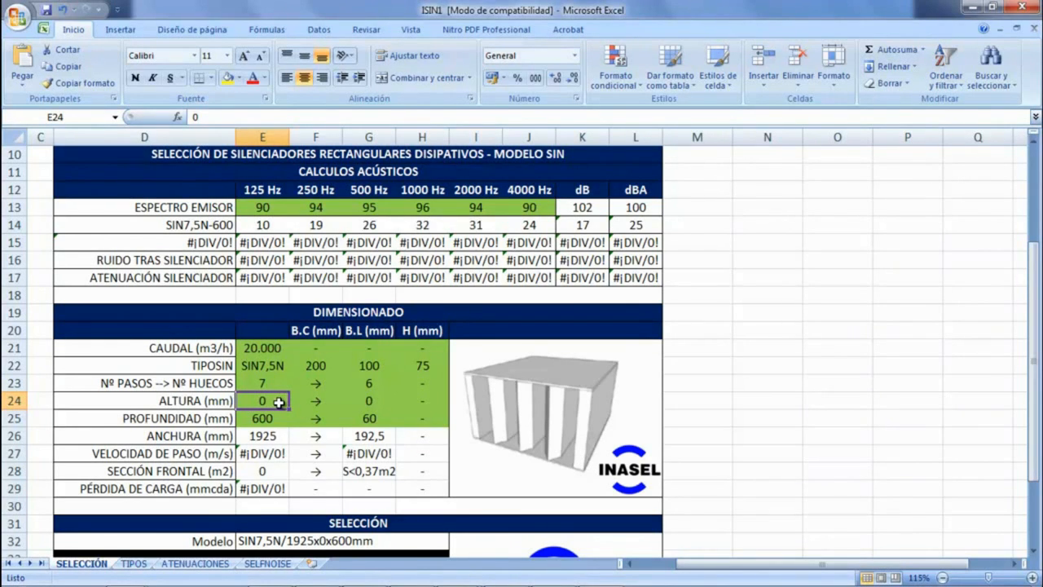
text(1200)
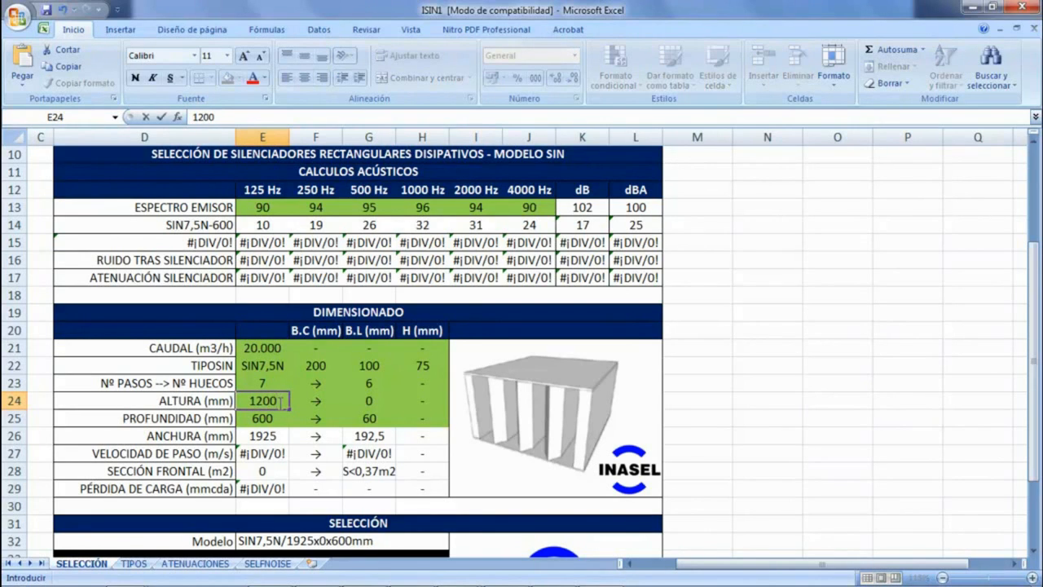
key(Return)
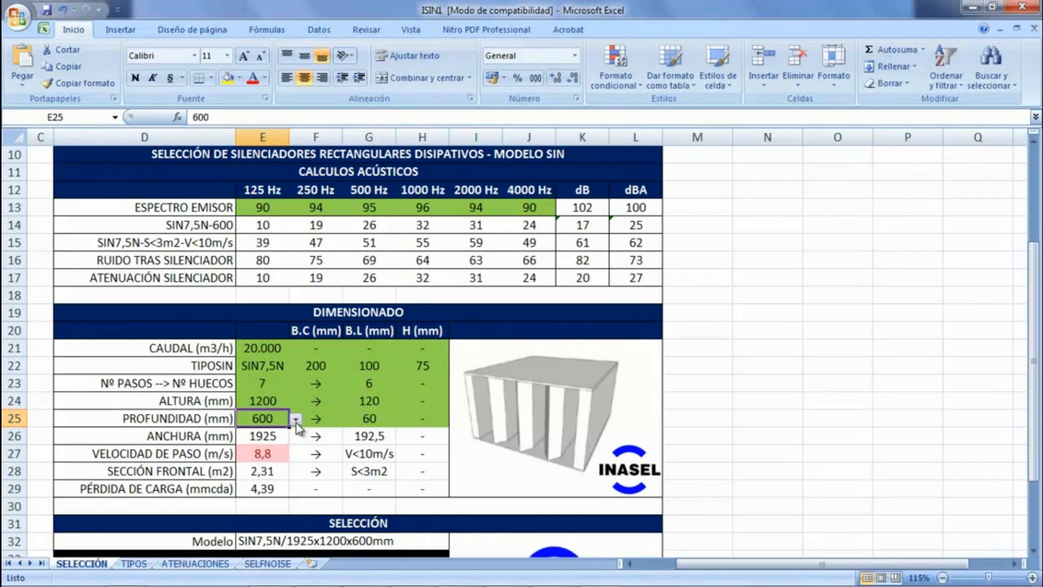
click(297, 419)
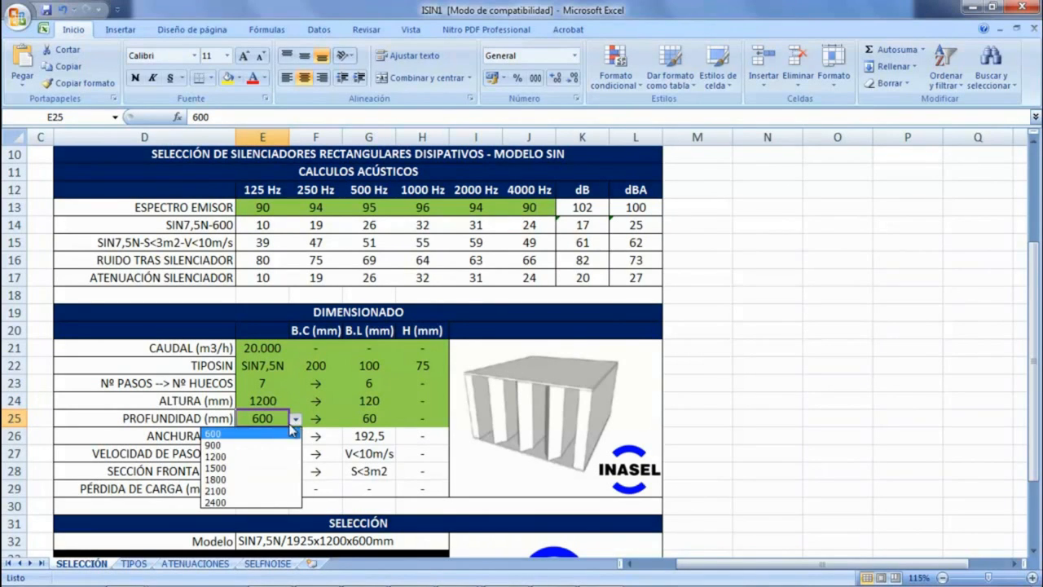
click(292, 417)
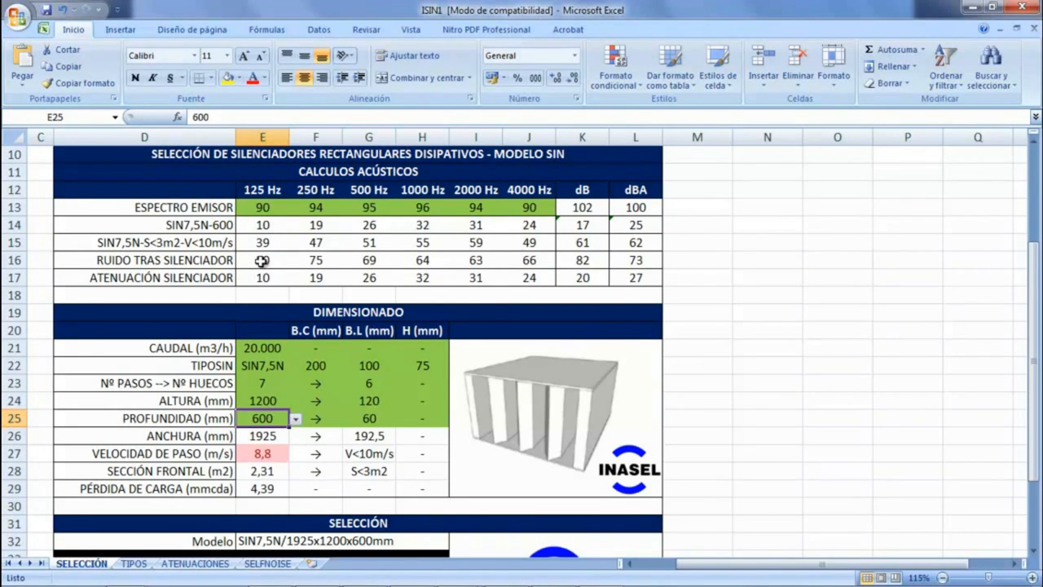
Step: Examine the SIN7,5N-600 attenuation values per frequency band and the self-noise row with its dBA total
drag(273, 222, 527, 220)
click(526, 223)
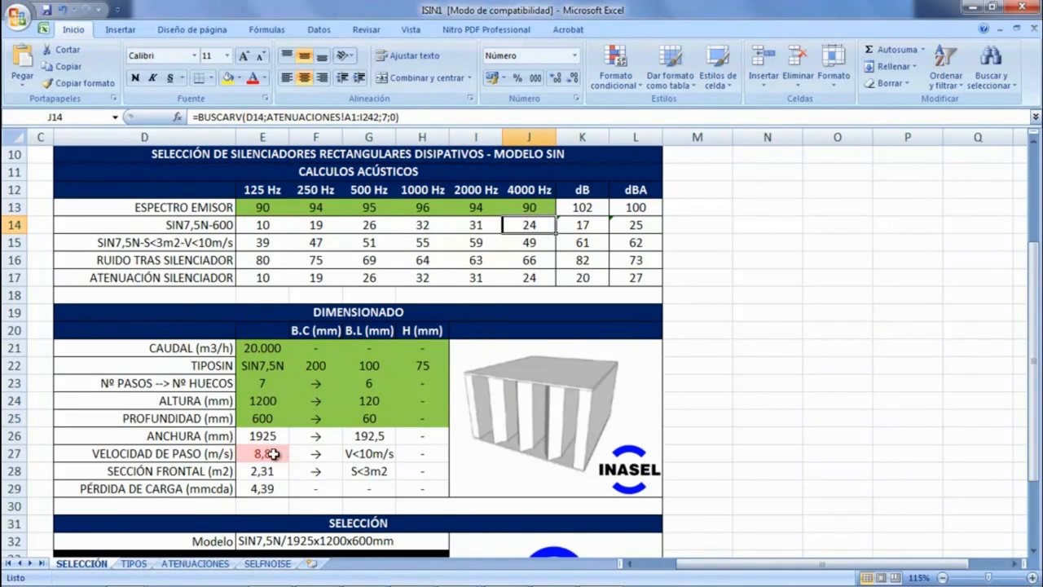
drag(266, 227, 511, 225)
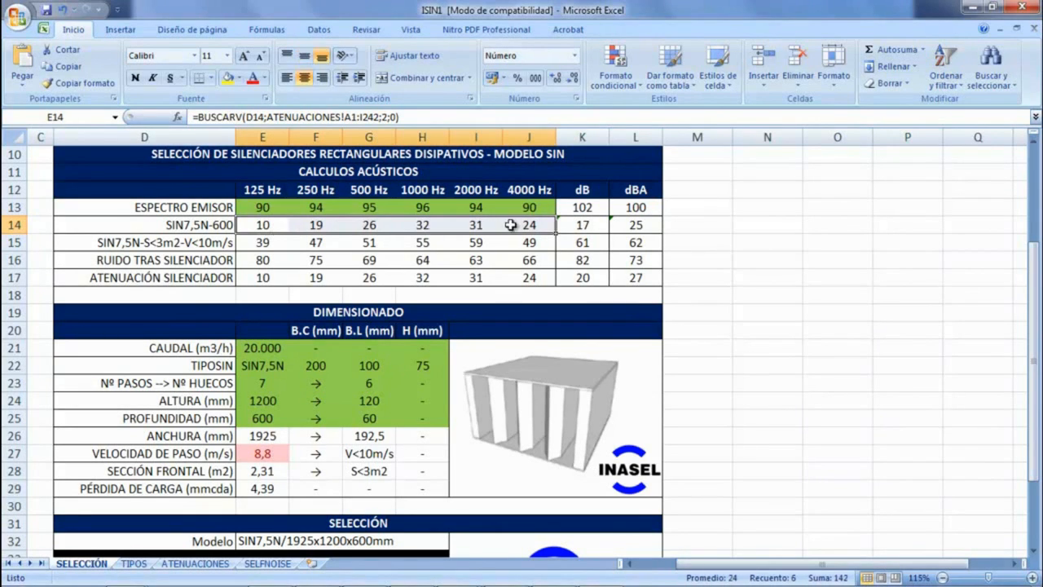
drag(261, 247, 529, 242)
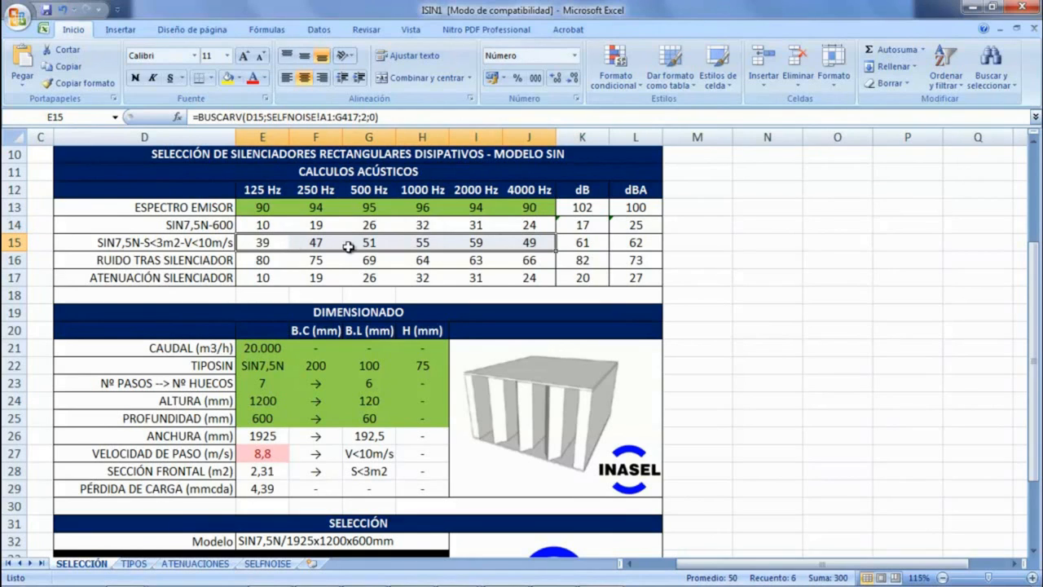
click(635, 243)
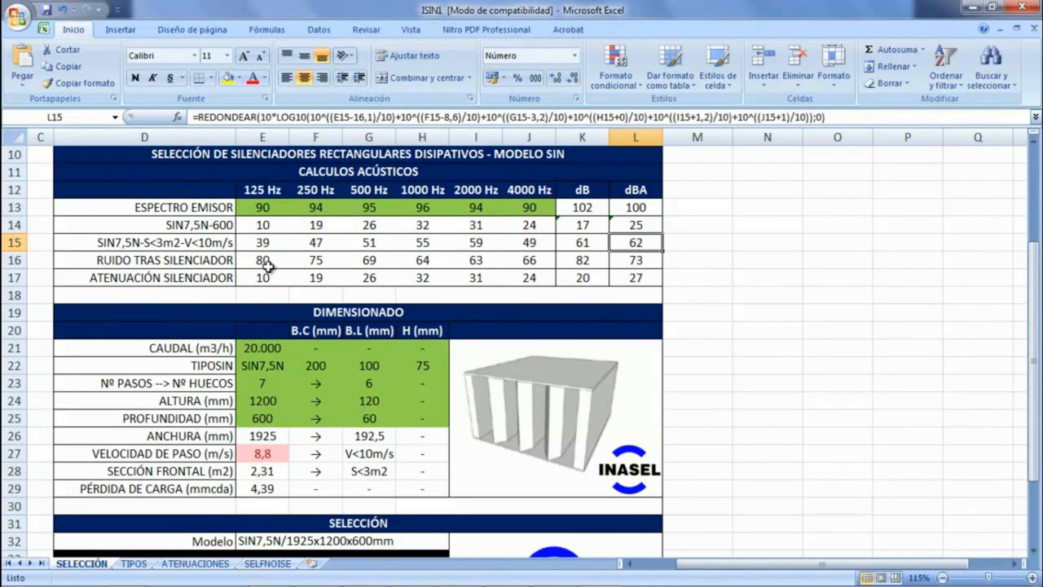
Step: Set the silencer depth to 1500 mm and check the SIN7,5N-1500 attenuation per band and the resulting dBA attenuation
click(267, 422)
click(296, 419)
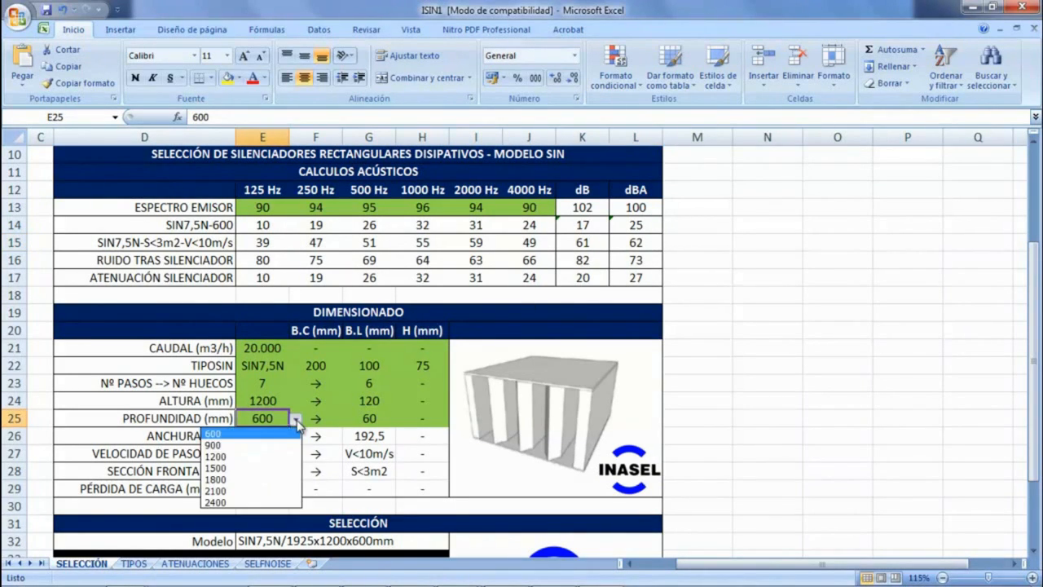
click(249, 469)
drag(265, 226, 534, 231)
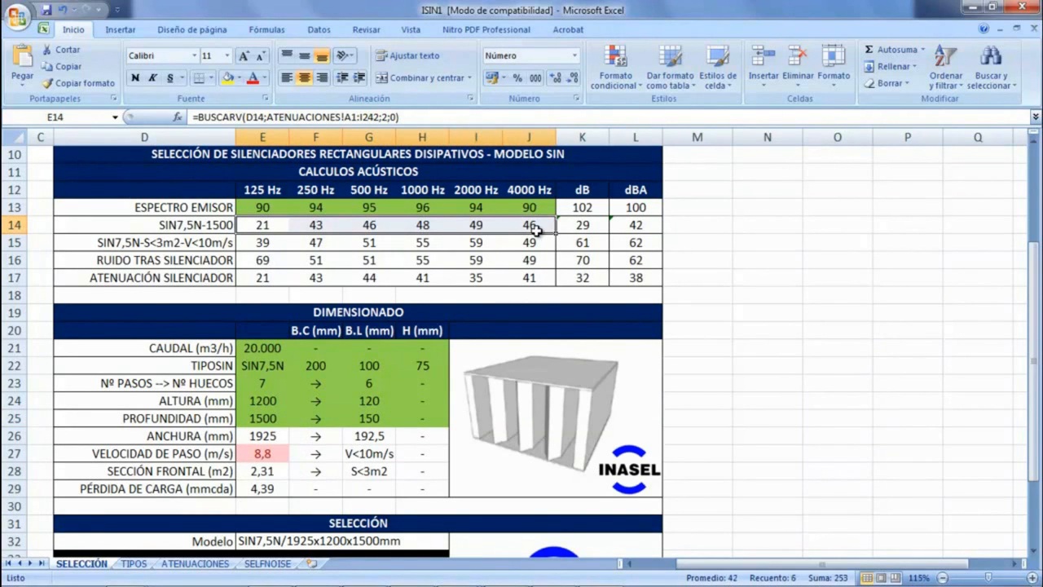
click(628, 229)
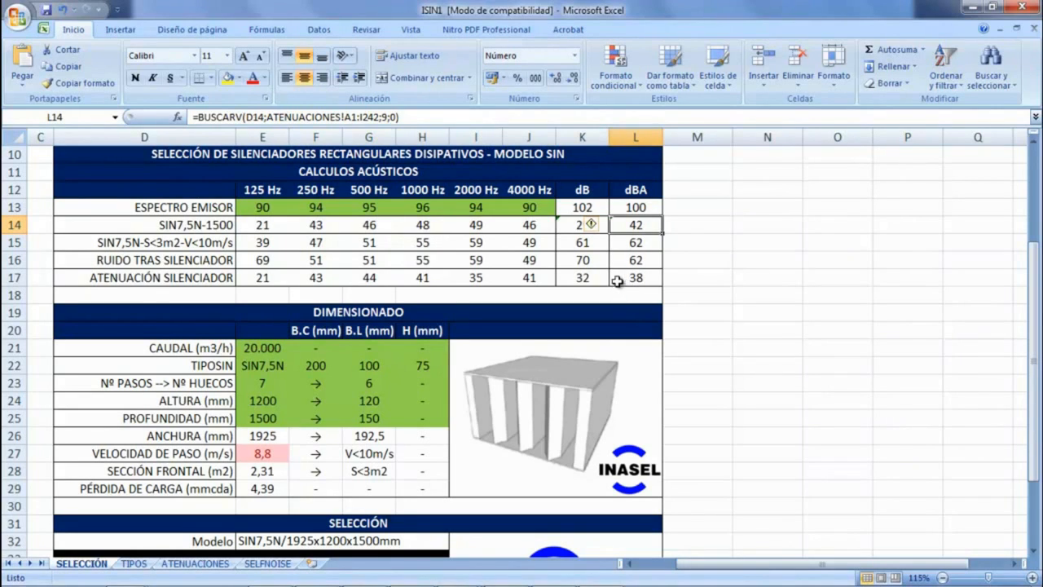
click(644, 278)
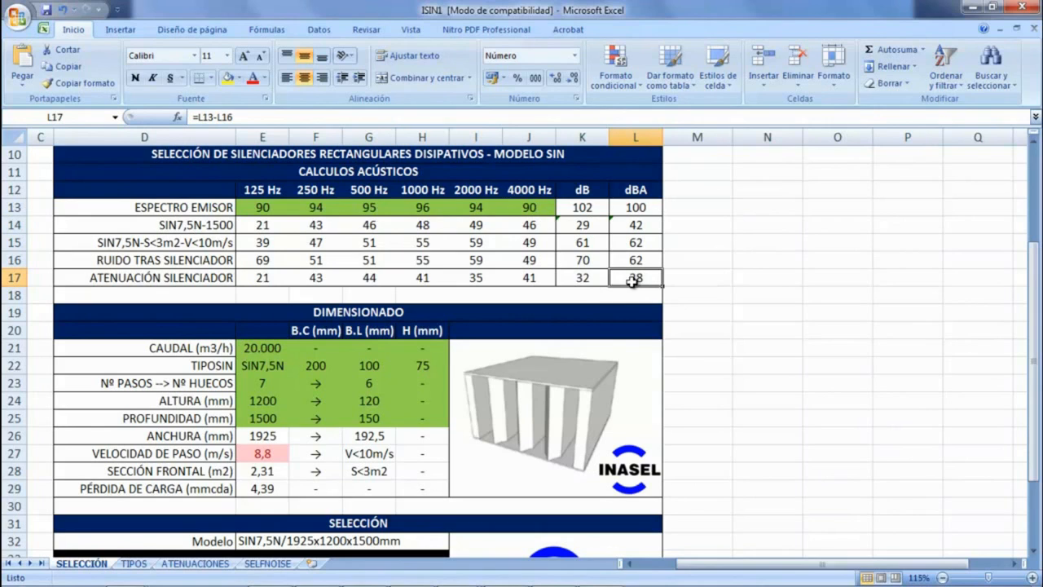
Step: Examine the noise after the silencer, the self-noise dBA total, and the computed passage velocity, width and pressure loss
click(277, 263)
drag(277, 263, 526, 261)
click(634, 262)
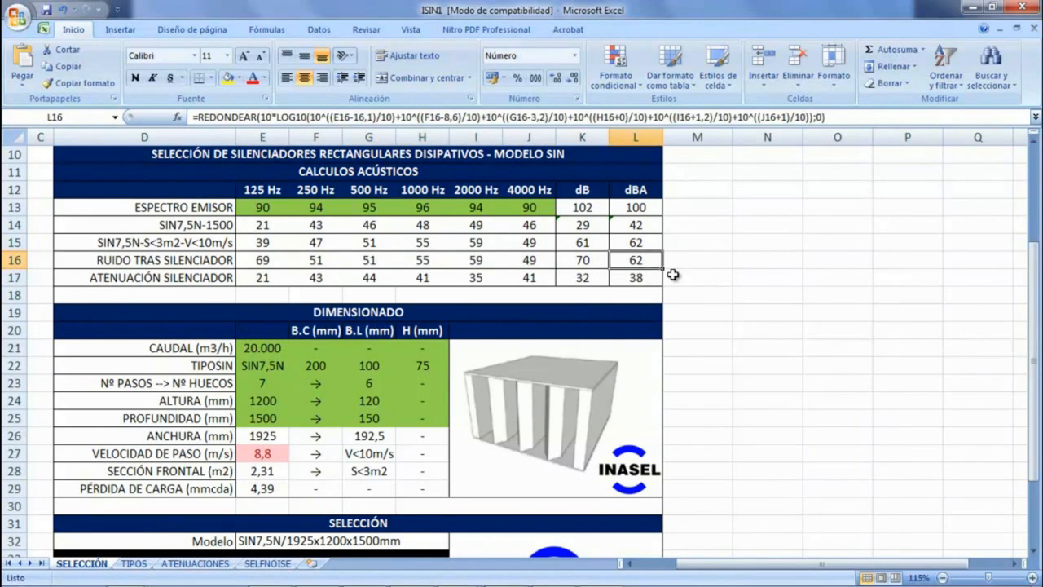
click(641, 244)
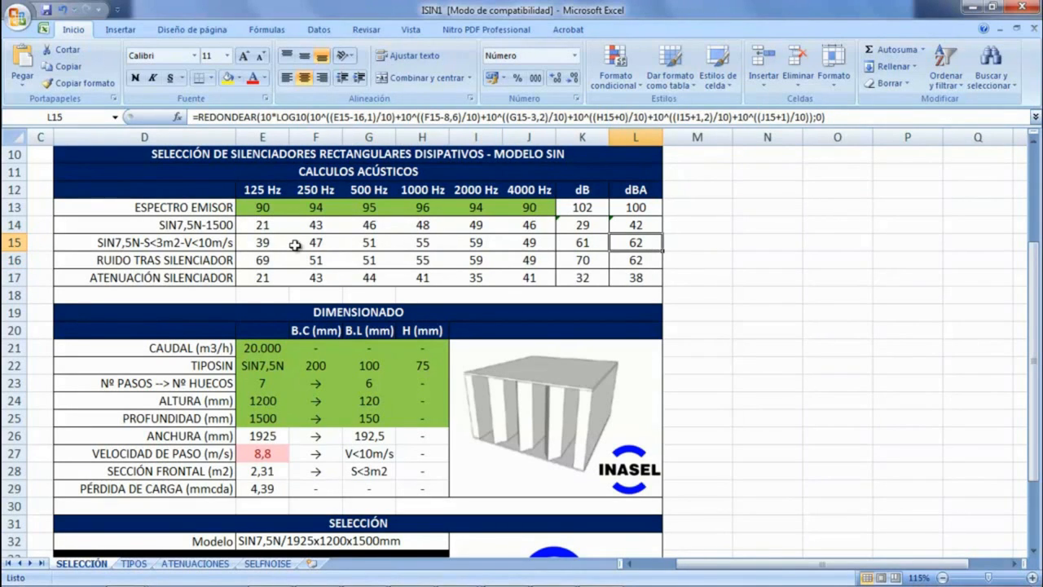
click(262, 454)
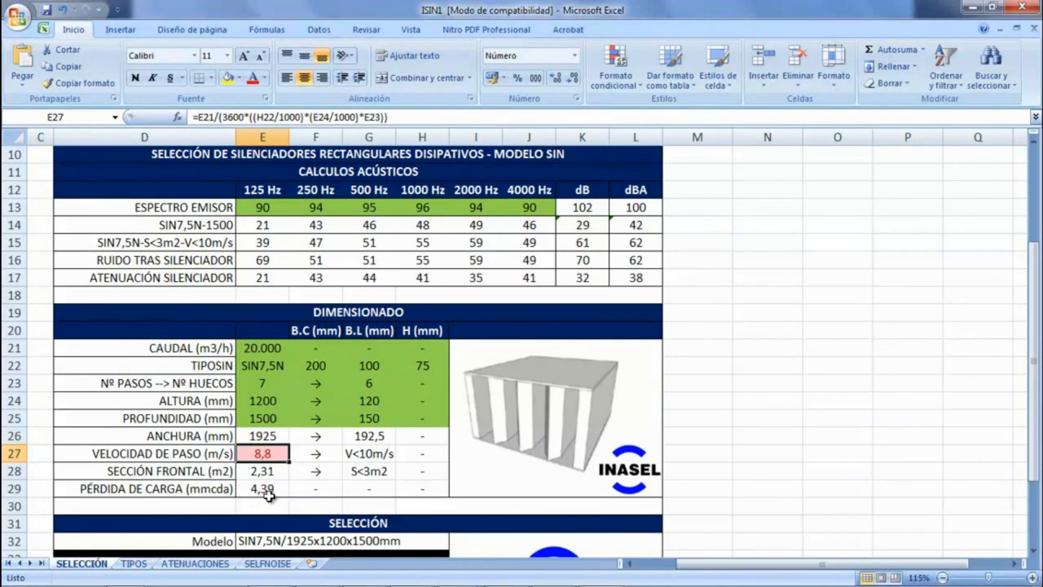
click(277, 435)
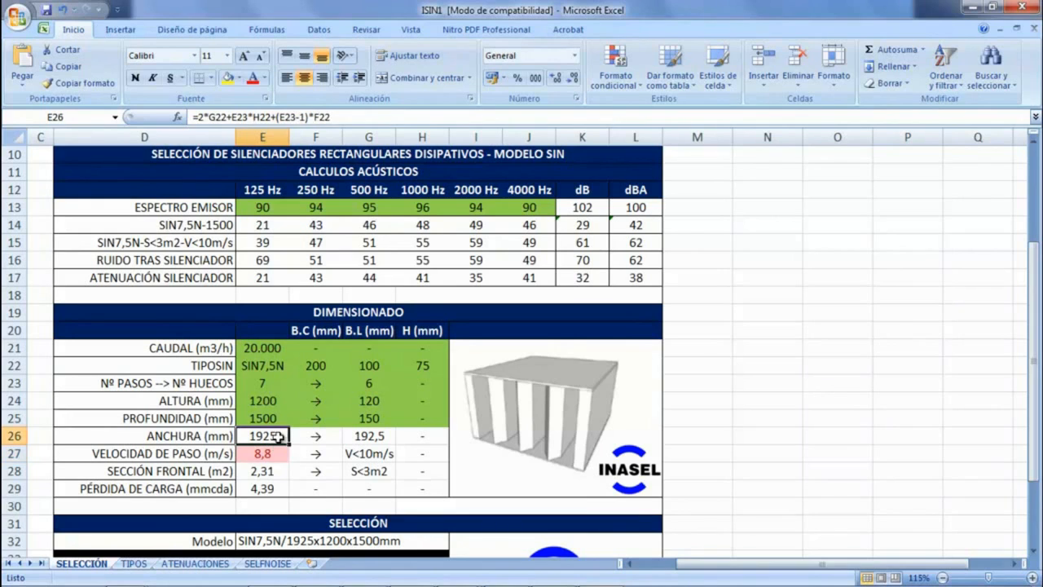
click(261, 488)
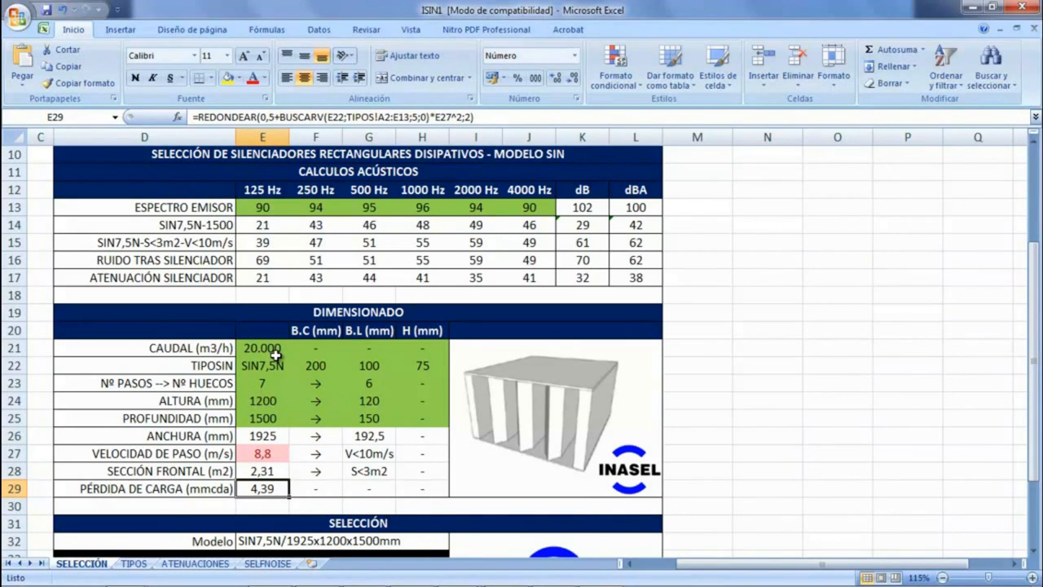
Step: Switch to the presentation to review the practical case's starting hypotheses and source noise spectrum, and open the linked ISIN workbook
click(973, 8)
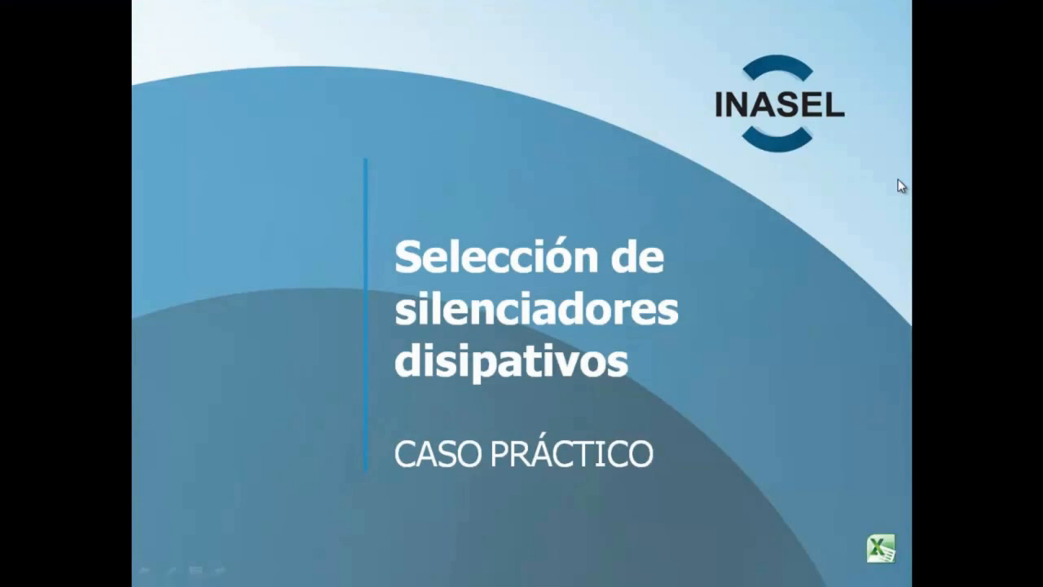
click(901, 186)
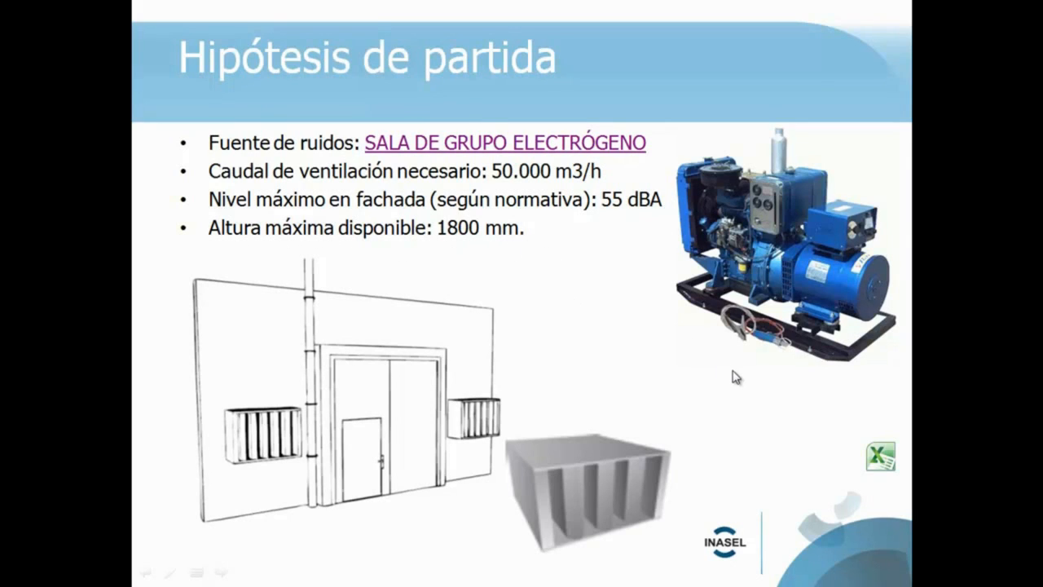
click(520, 145)
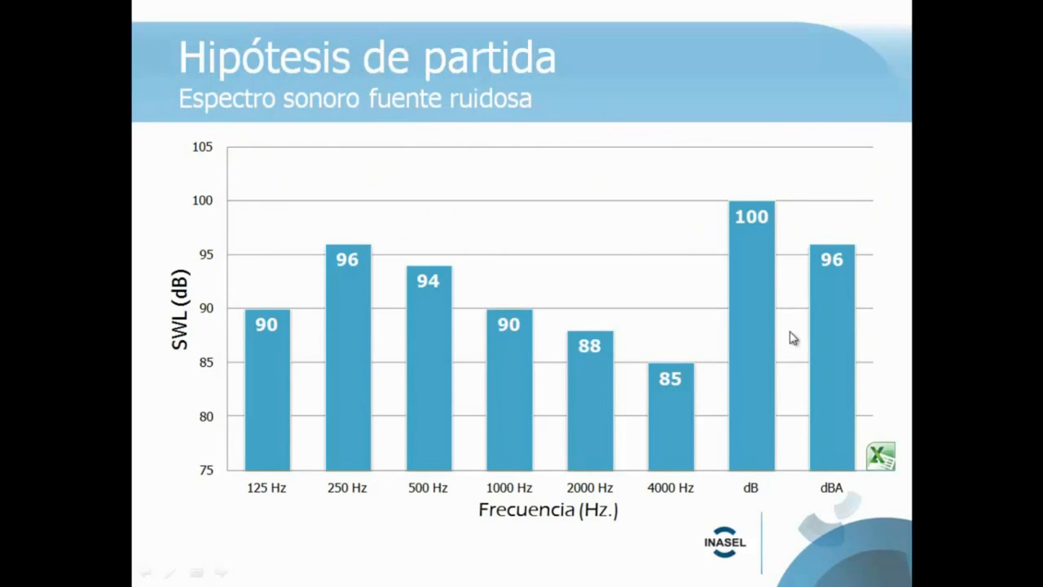
click(887, 462)
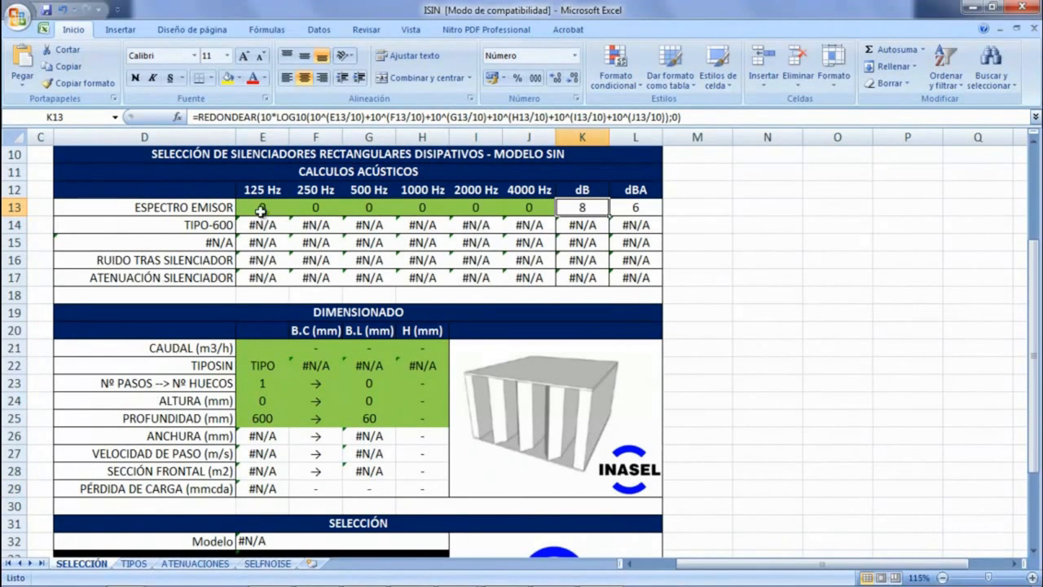
Step: Enter the emitter spectrum levels 90, 96, 94, 90, 88 and 85 for 125 to 4000 Hz, and check the dB and dBA totals
click(262, 207)
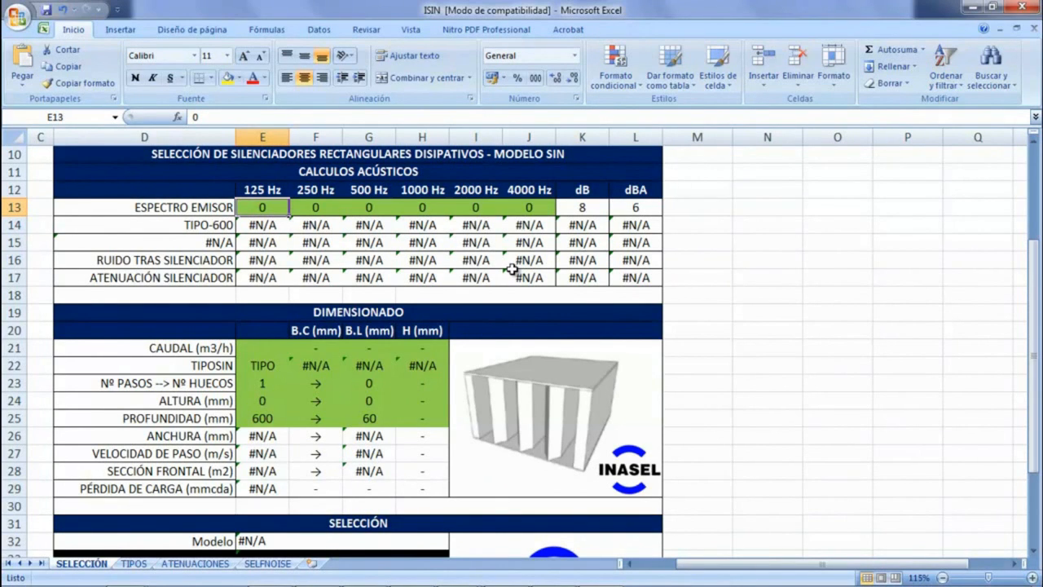
text(90)
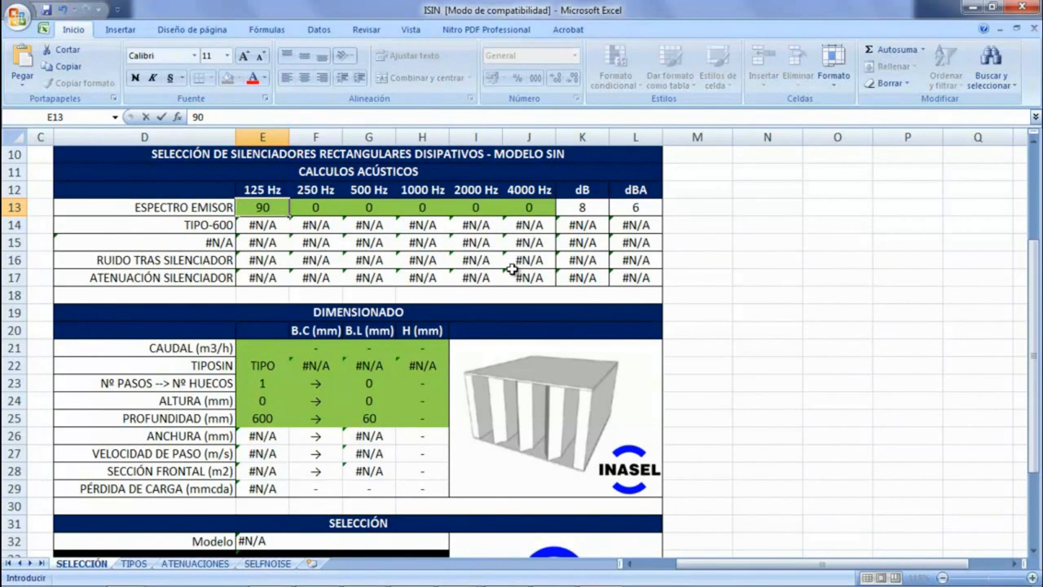
key(Tab)
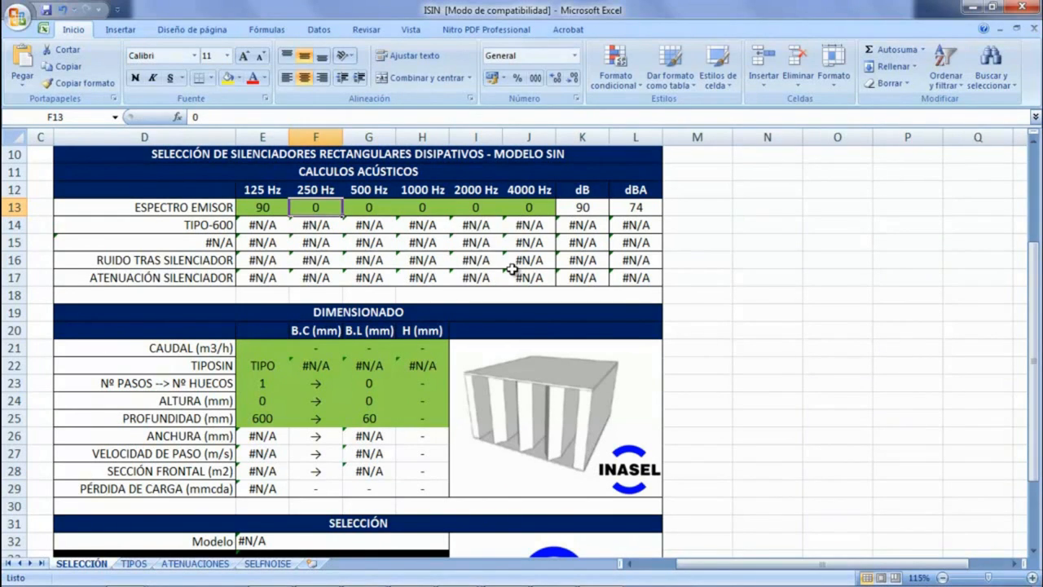
text(96)
key(Tab)
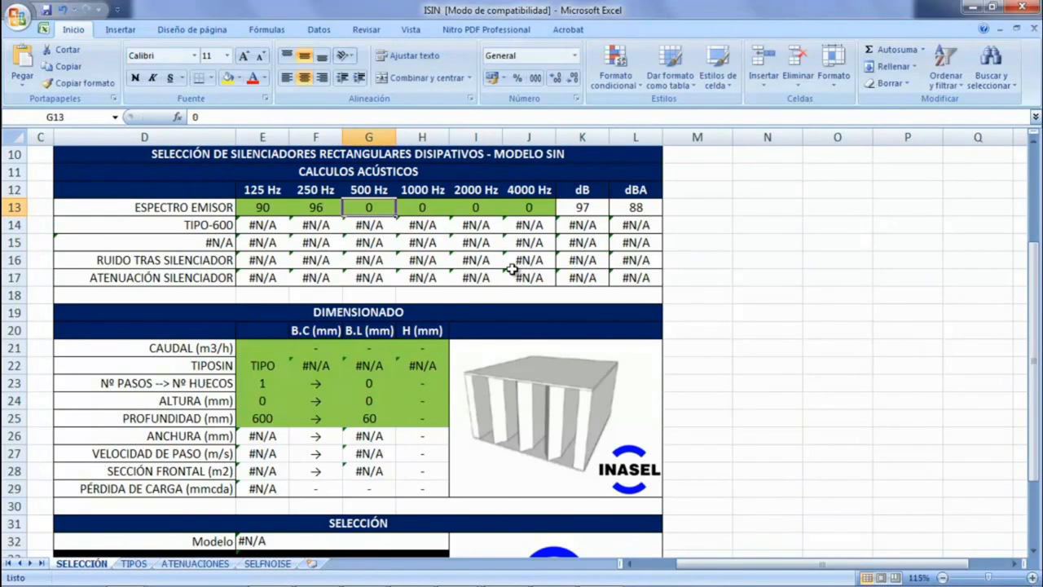
text(94)
key(Tab)
text(90)
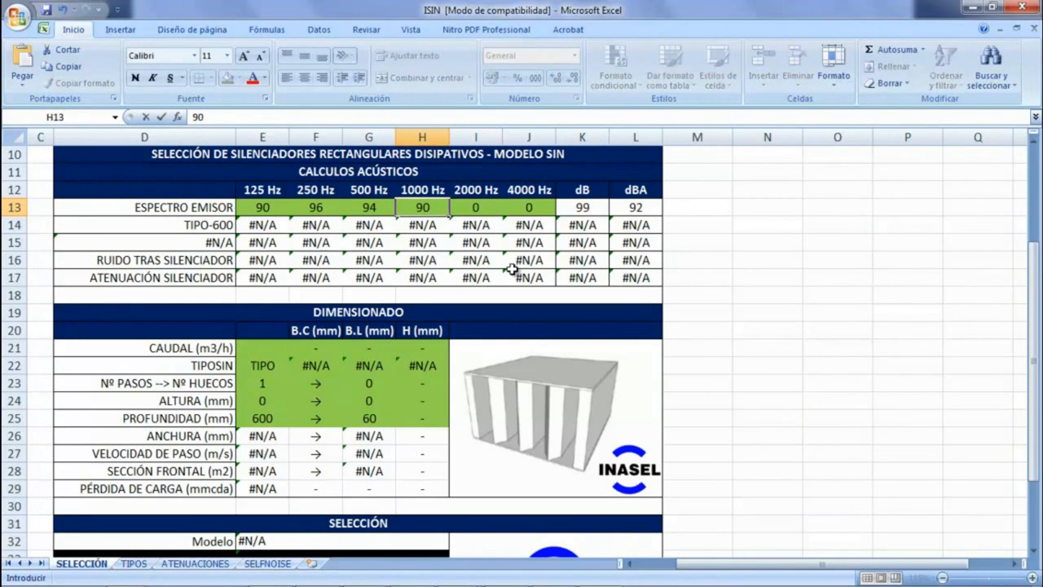
key(Tab)
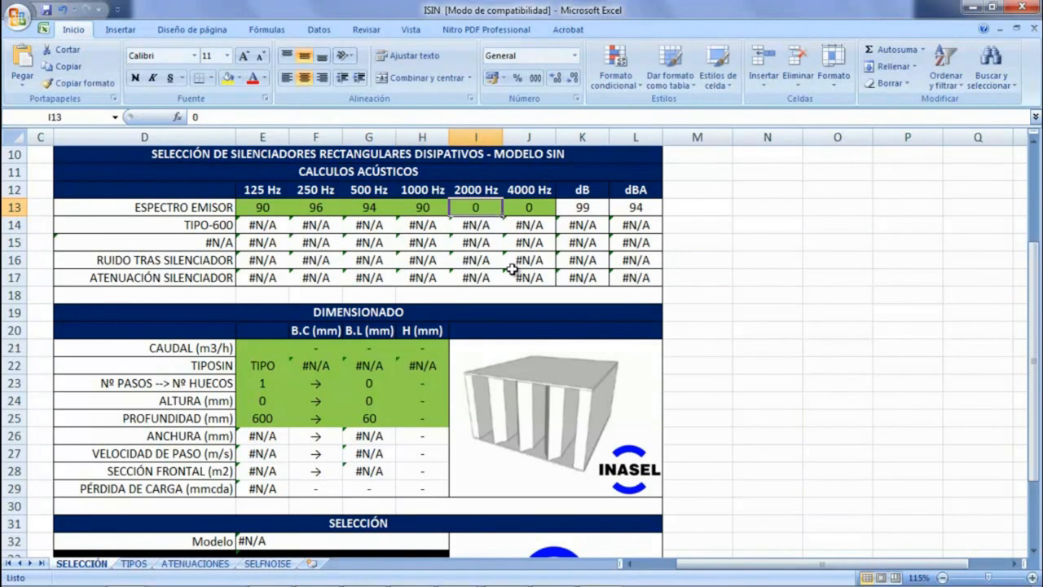
text(88)
key(Tab)
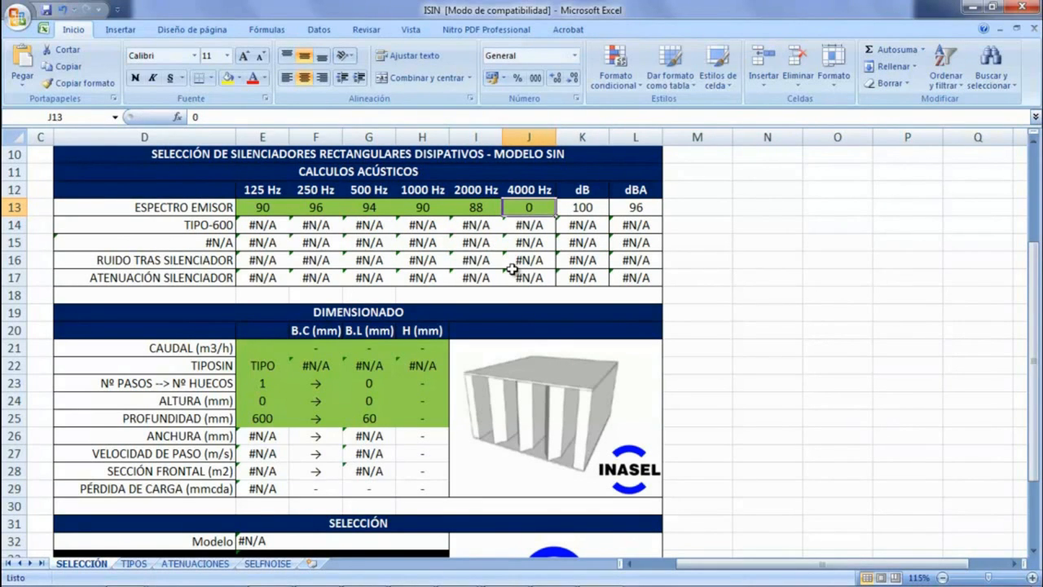
text(85)
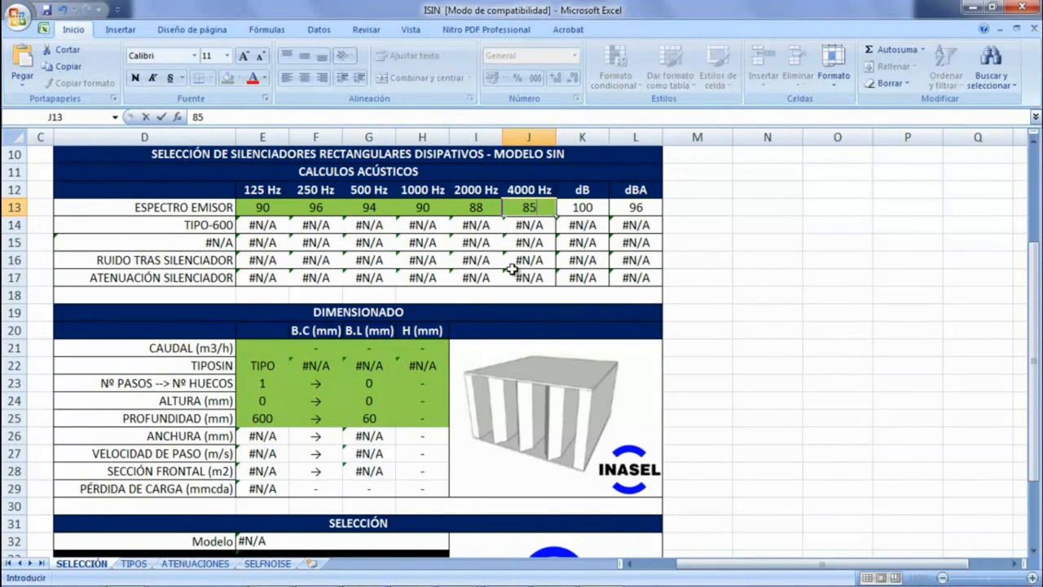
key(Return)
drag(570, 210, 634, 209)
click(634, 209)
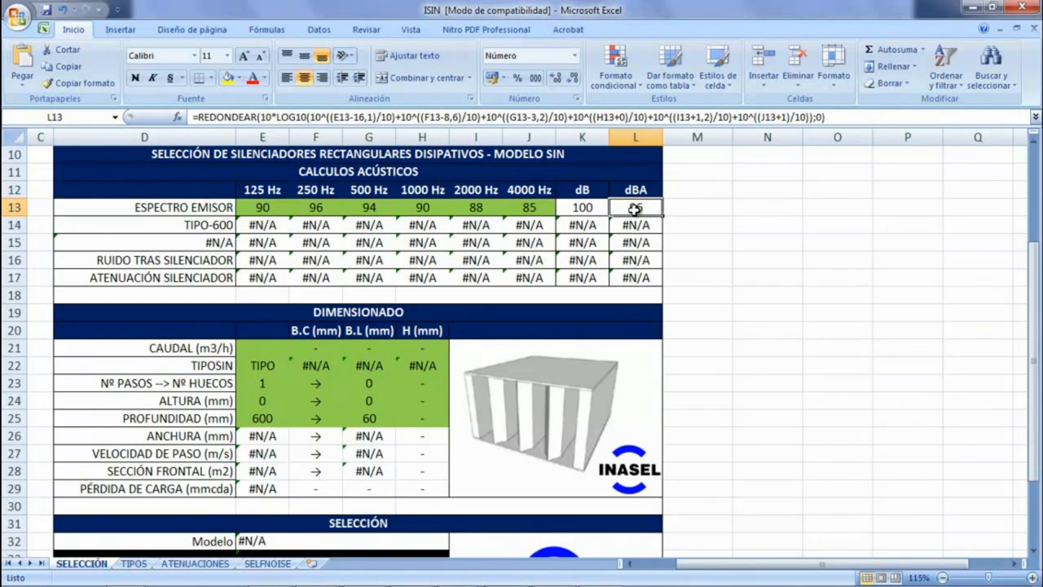
Step: In the sizing table, set the airflow to 50000 m3/h and choose silencer type SIN10N
click(268, 347)
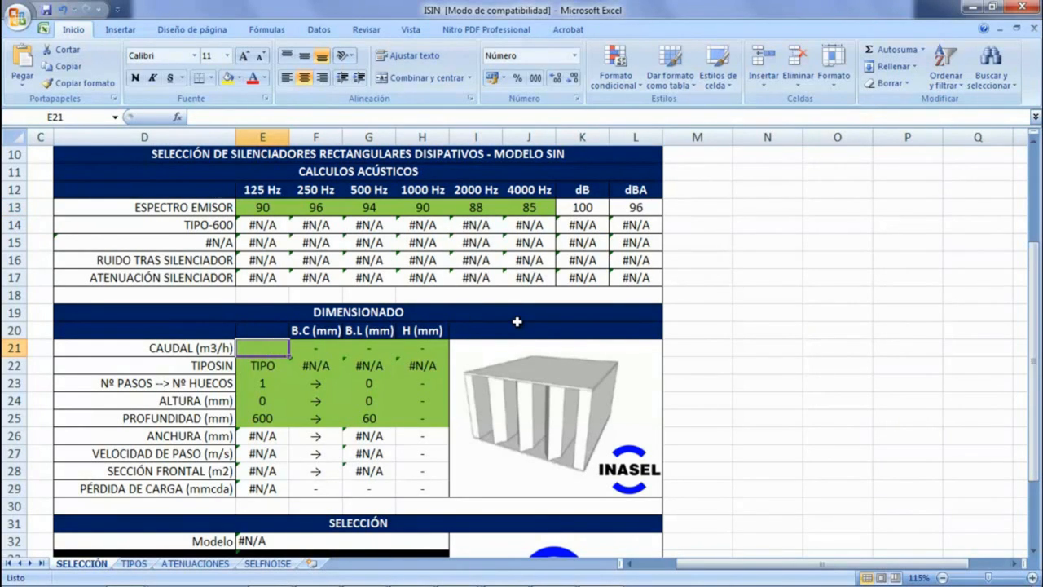
text(50000)
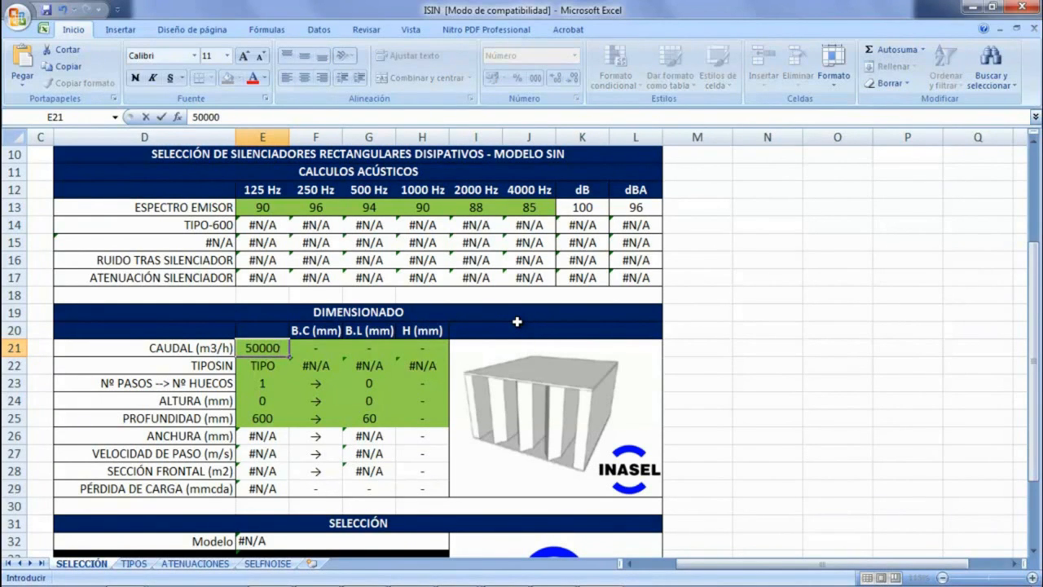
key(Return)
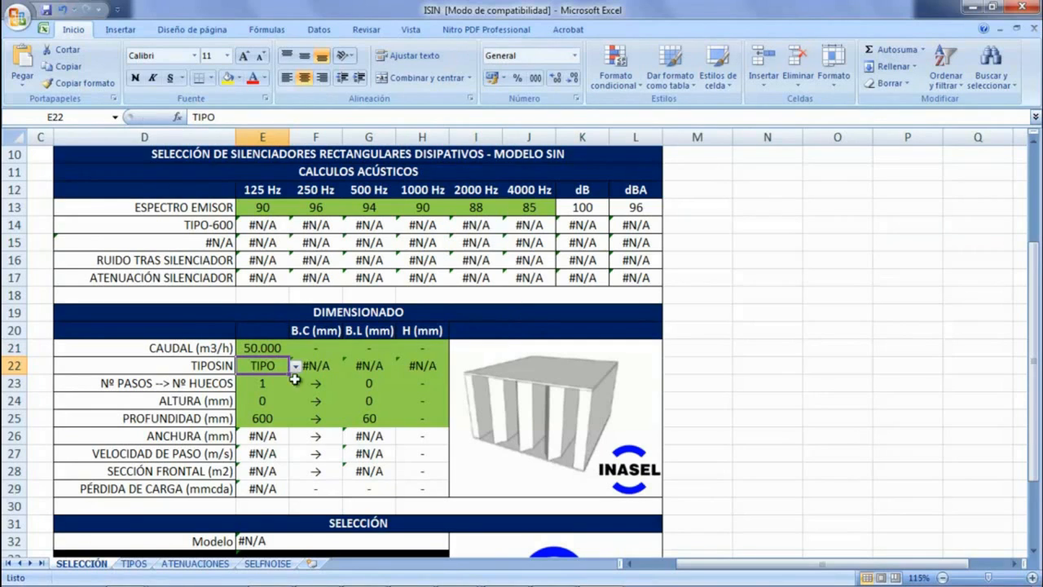
click(296, 366)
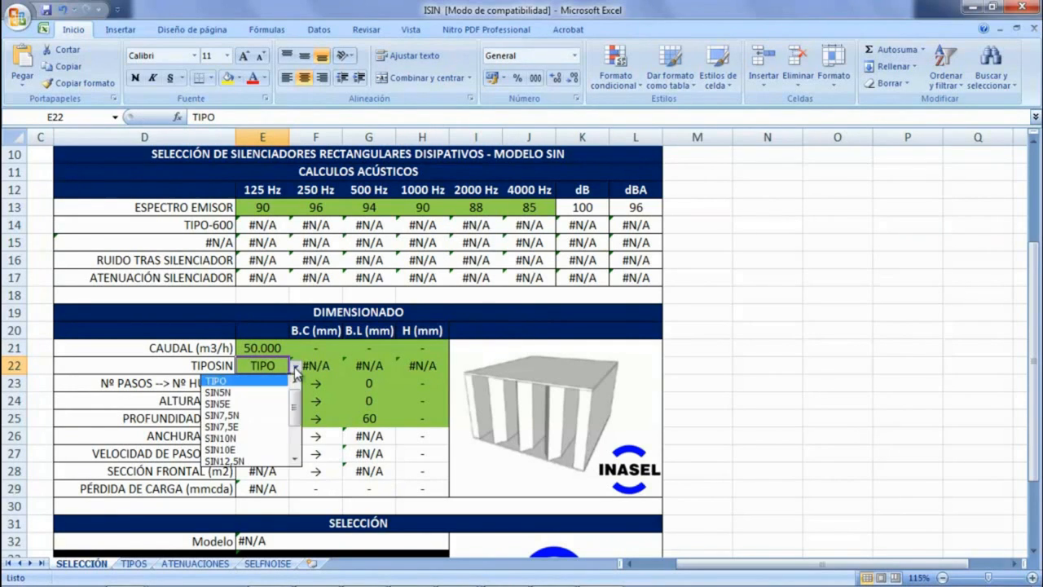
click(258, 441)
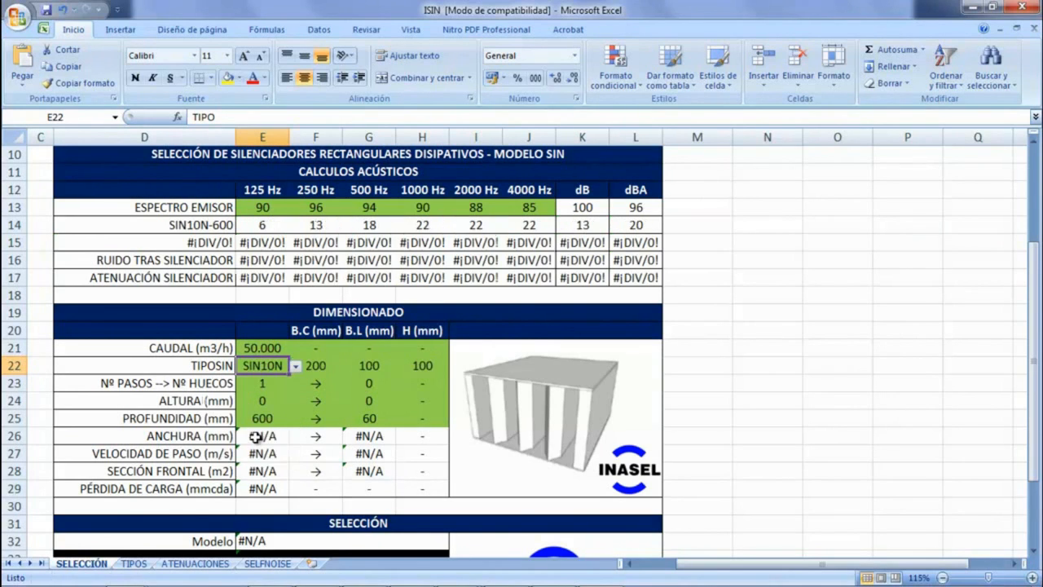
Step: Set the number of passes to 8 and the silencer height to 1800 mm
click(283, 383)
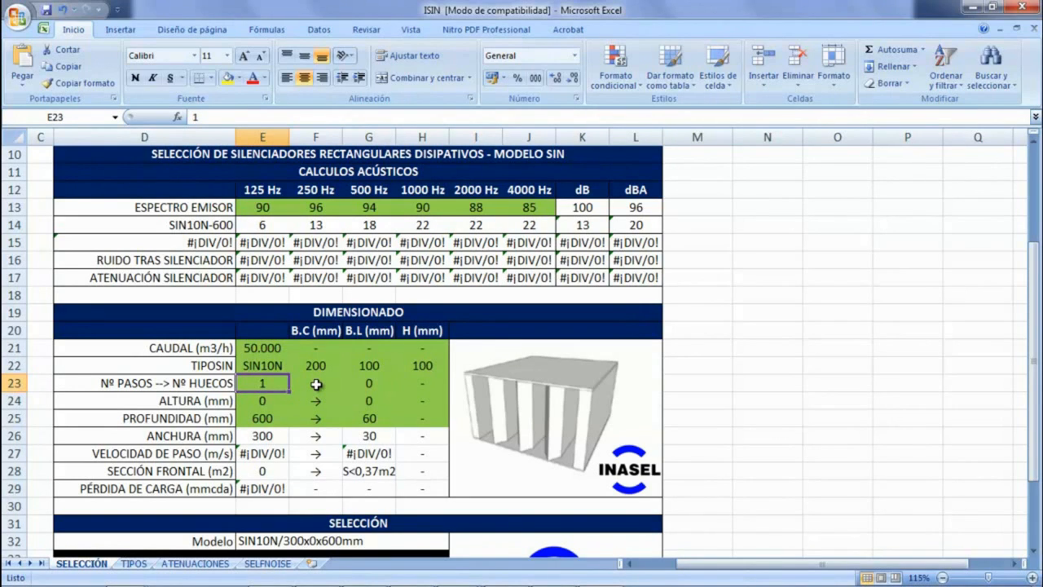
text(8)
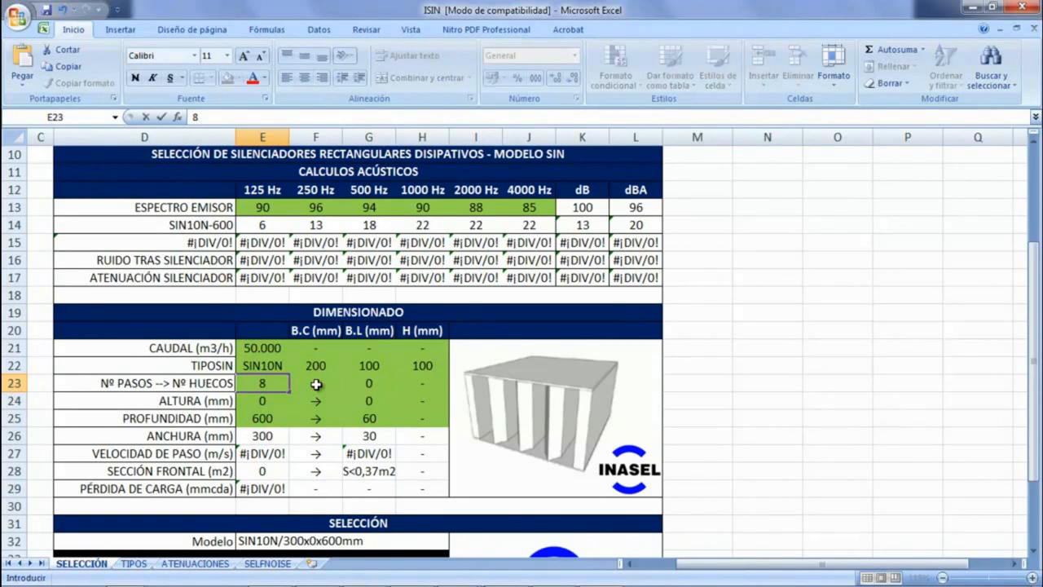
key(Return)
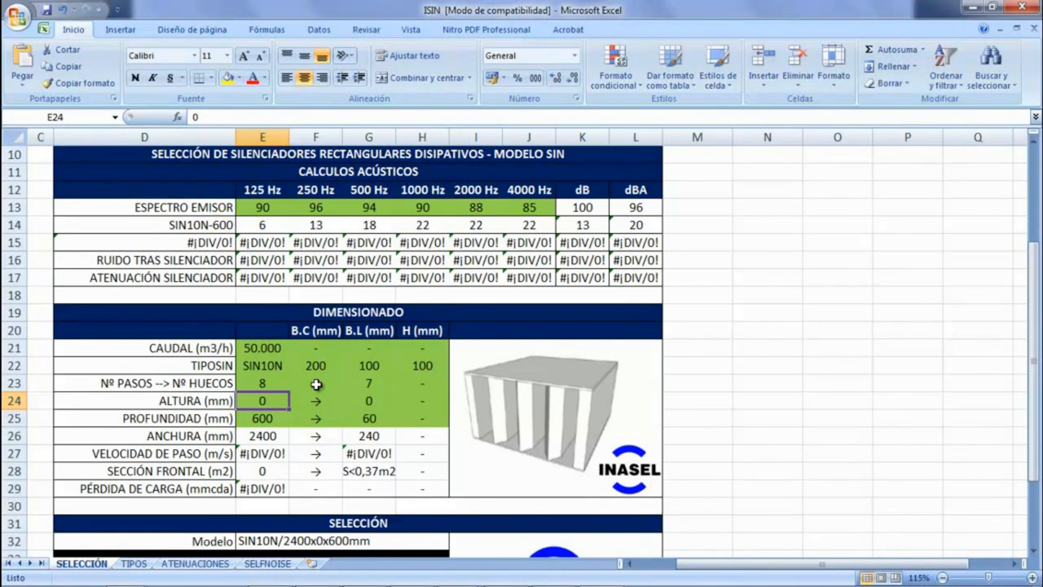
text(1500)
key(BackSpace)
key(BackSpace)
key(BackSpace)
text(800)
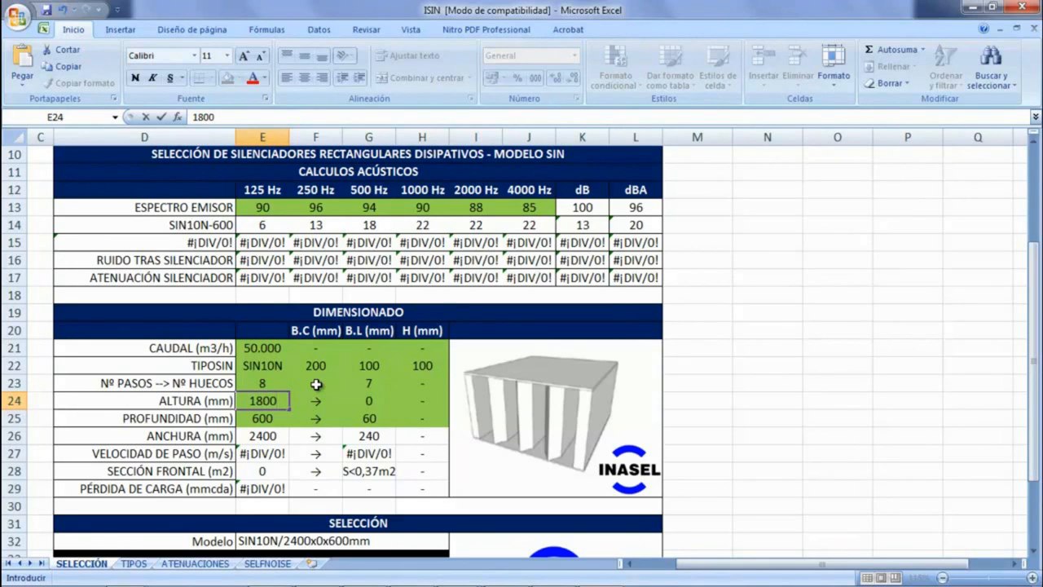
key(Return)
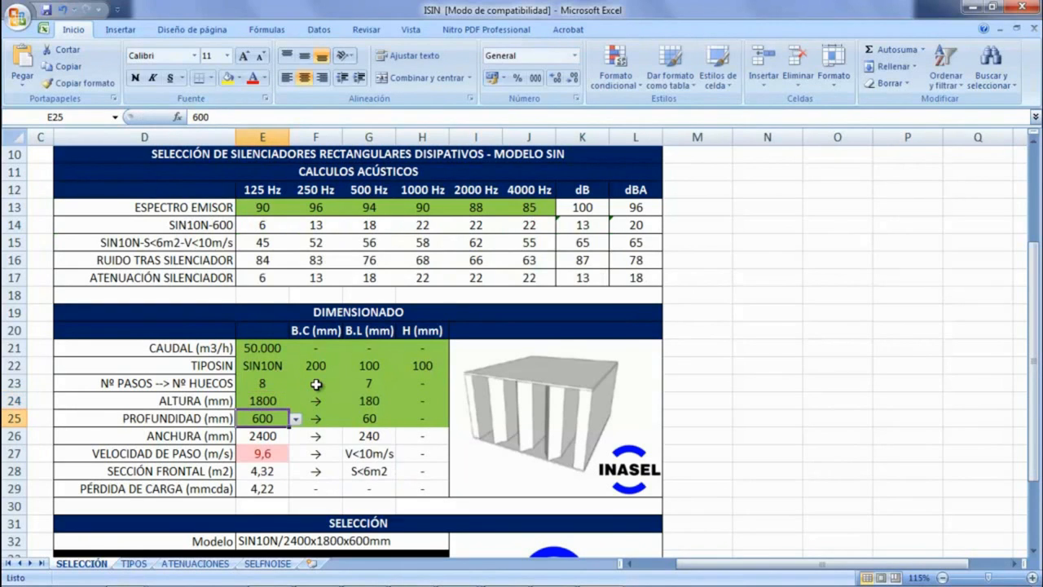
Step: Set the silencer depth to 1800 mm and check the computed passage velocity
click(295, 420)
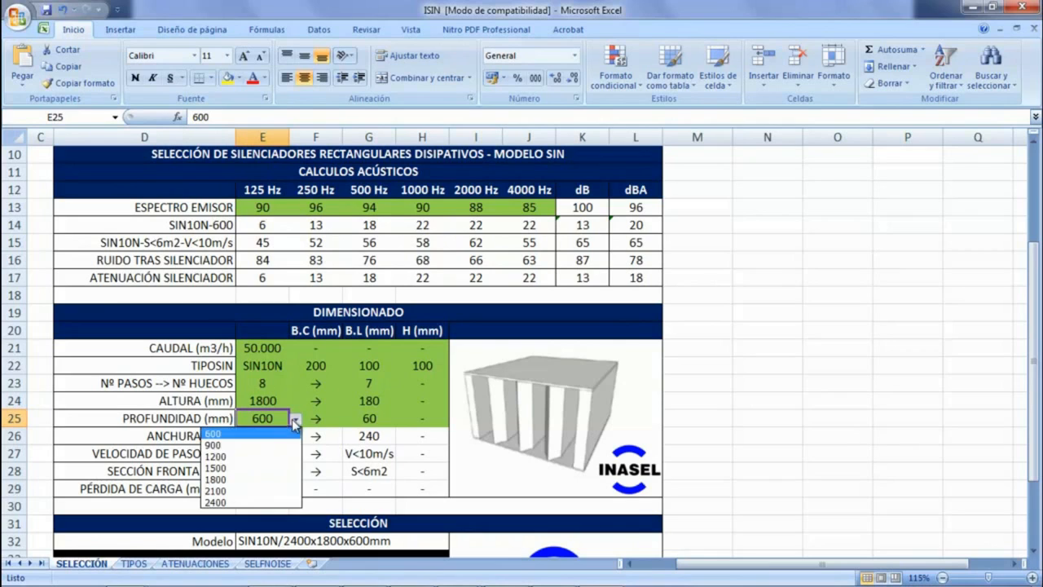
click(234, 481)
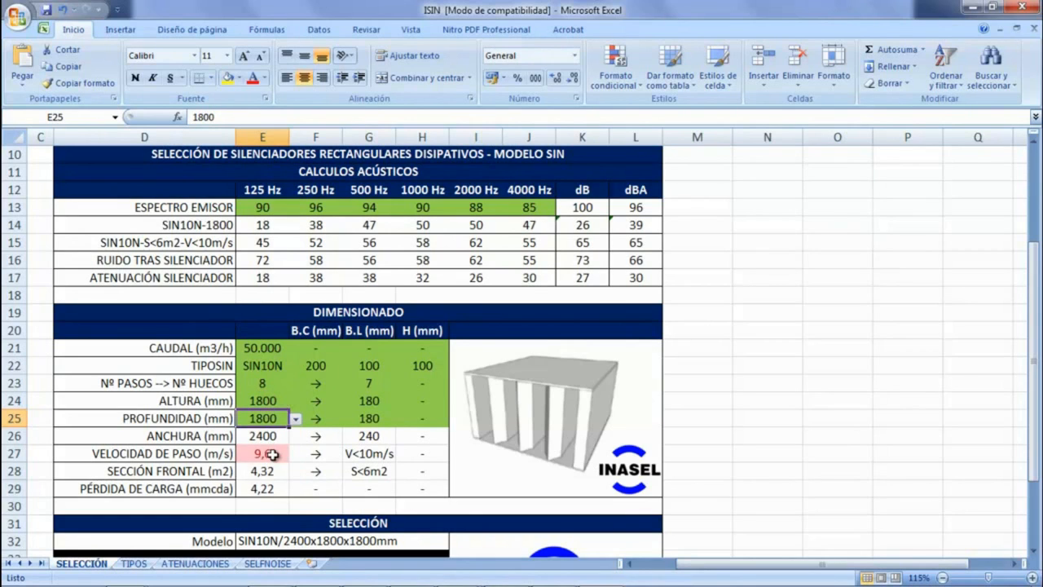
click(274, 454)
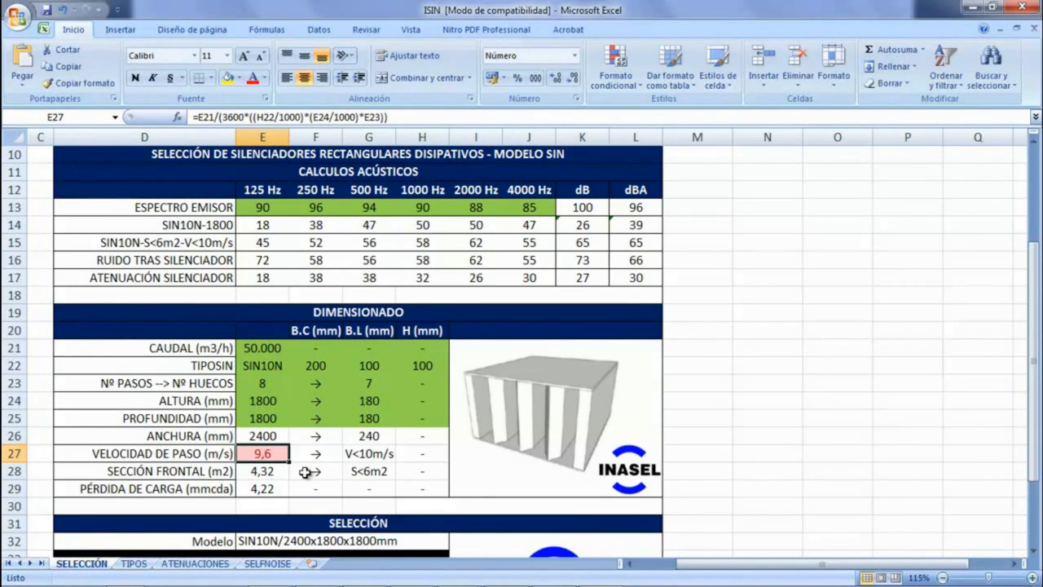
Step: Review the silencer's self-noise spectrum and its dBA total, and try 10 passes in the sizing table
click(287, 380)
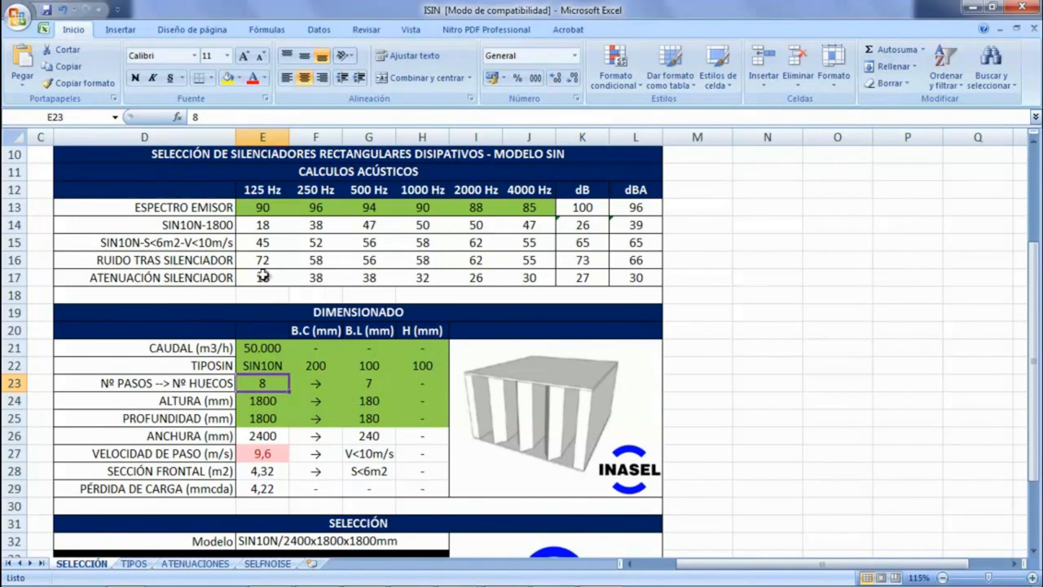
drag(254, 245, 548, 240)
click(635, 244)
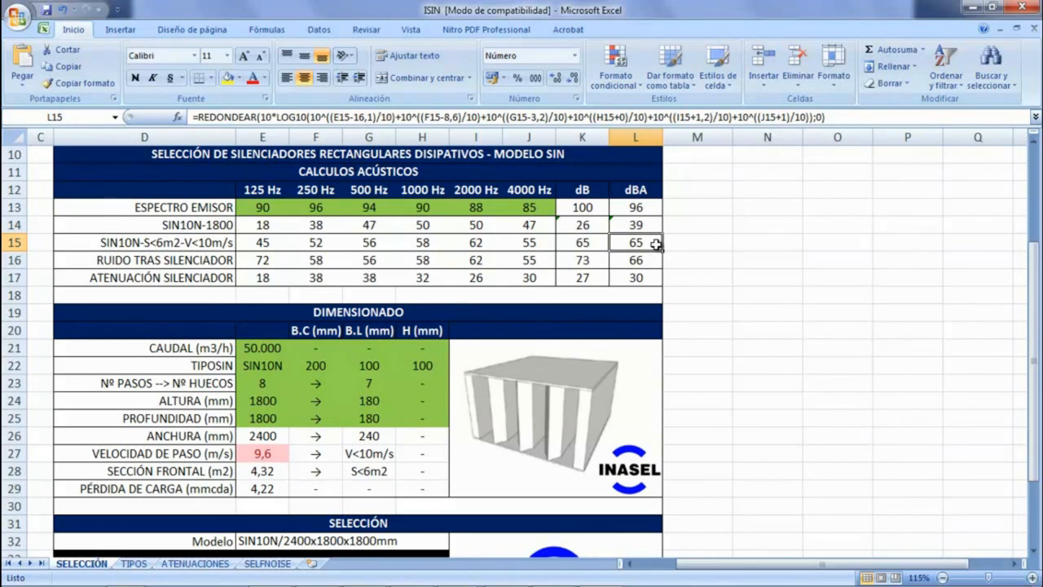
click(263, 386)
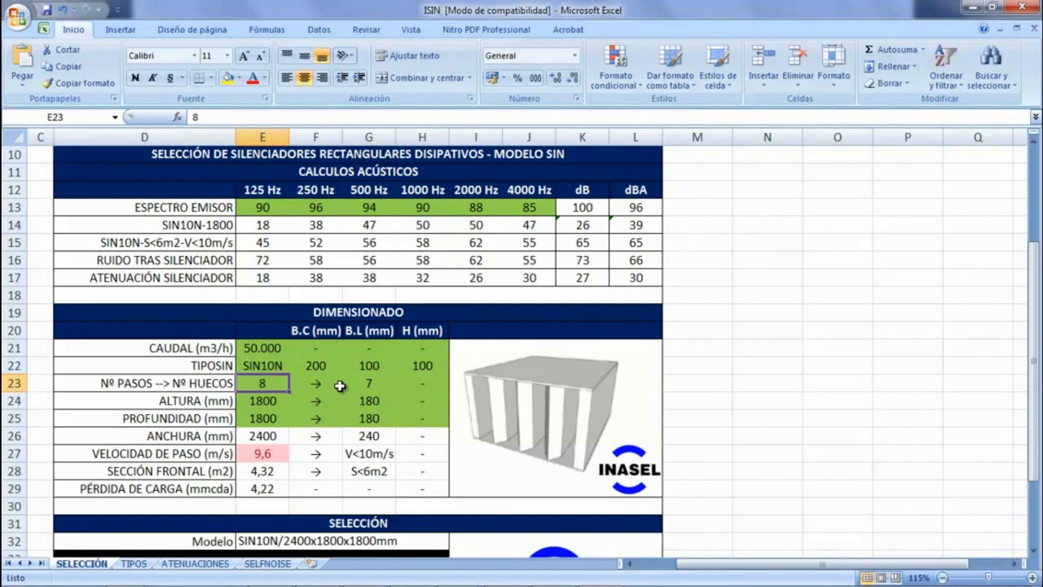
text(10)
key(Return)
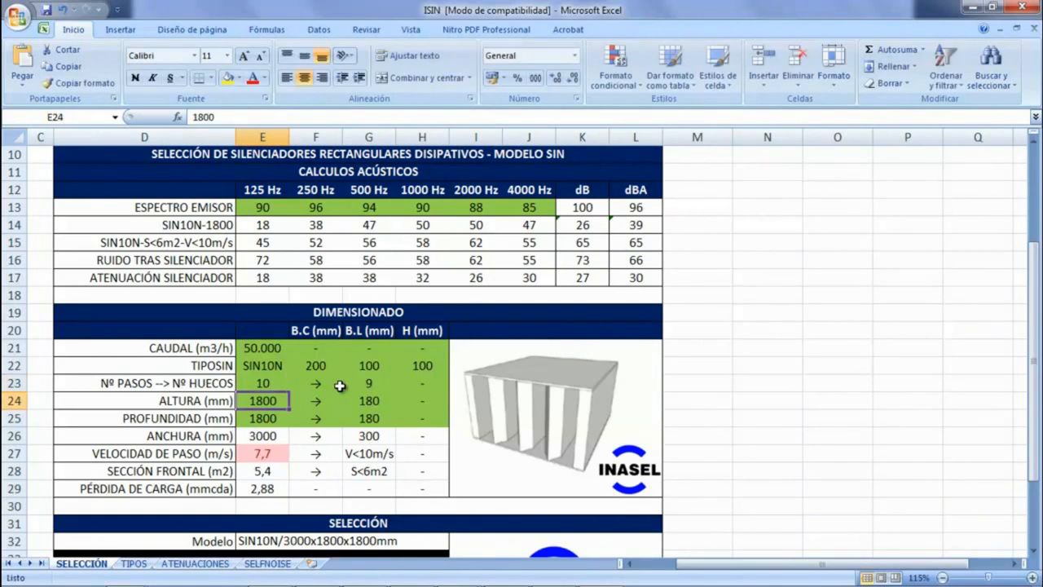
Step: Set the number of passes to 11 and check the computed width, passage velocity and pressure drop
key(Up)
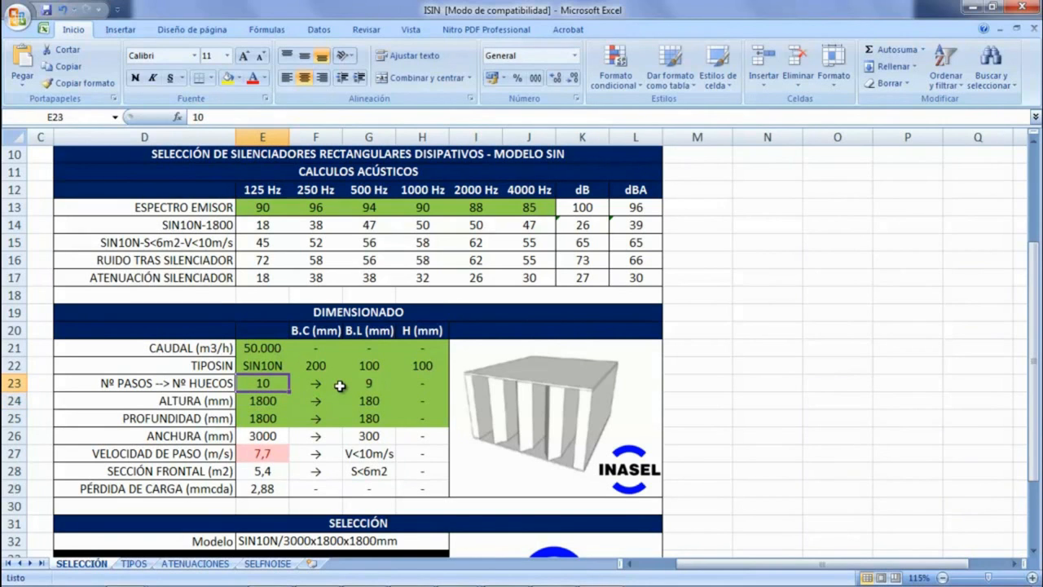
text(11)
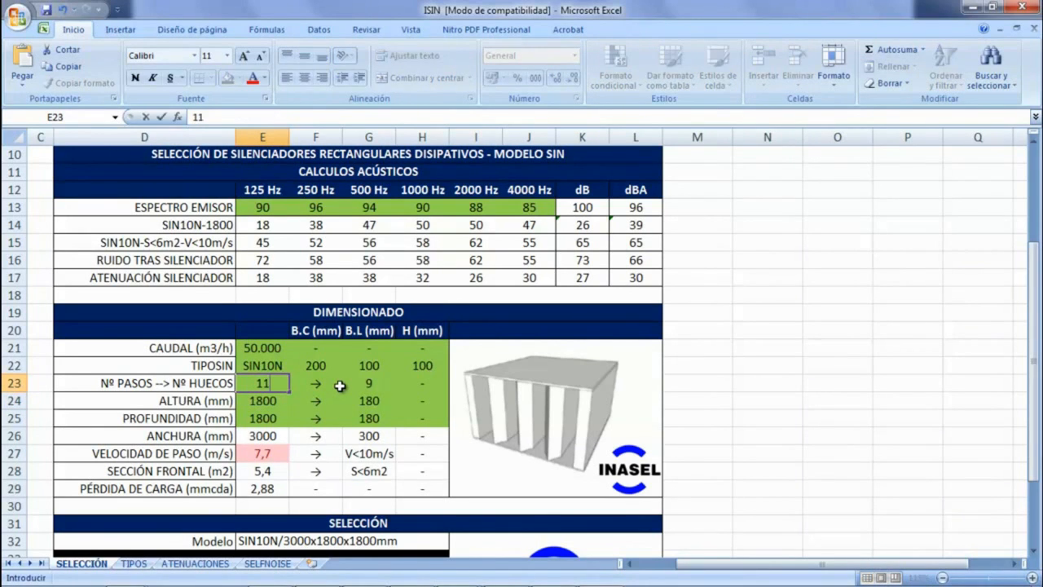
key(Return)
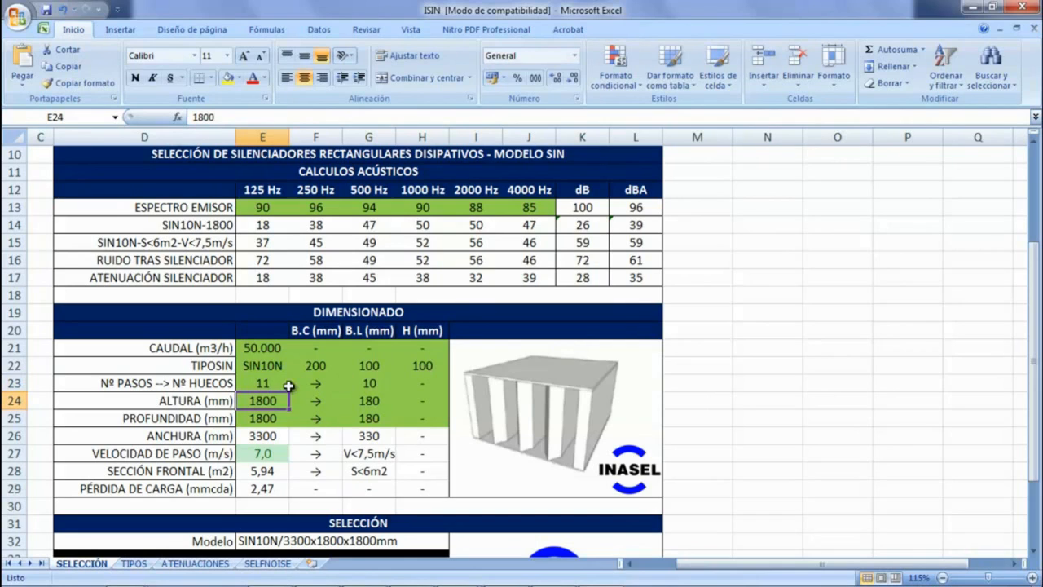
click(274, 440)
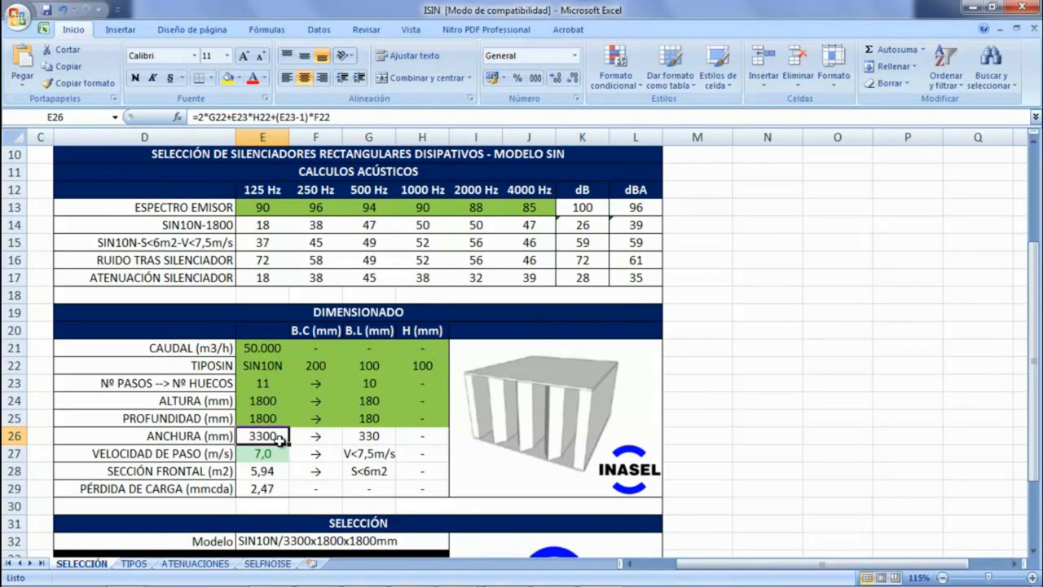
click(276, 454)
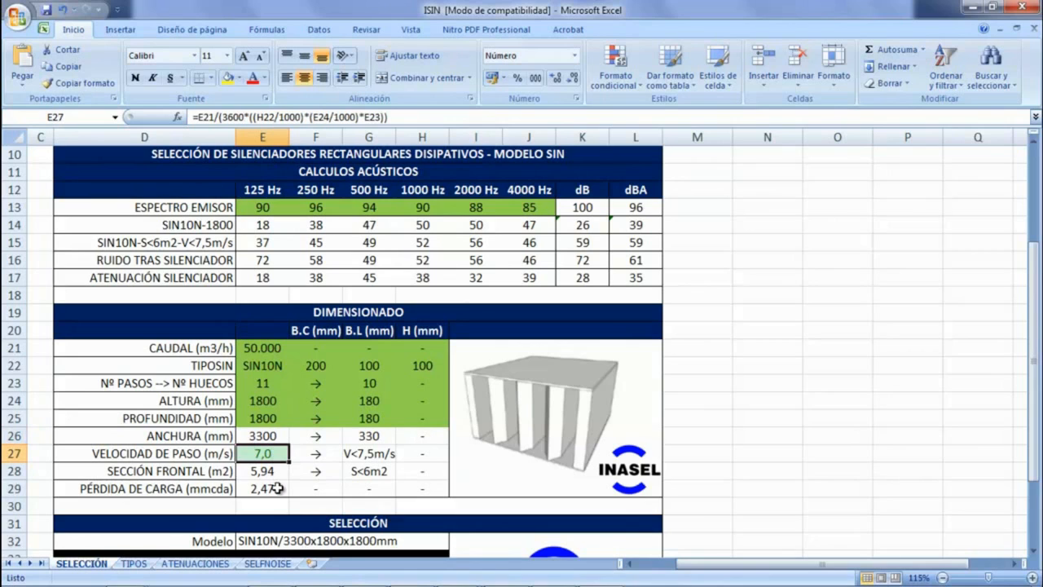
click(271, 490)
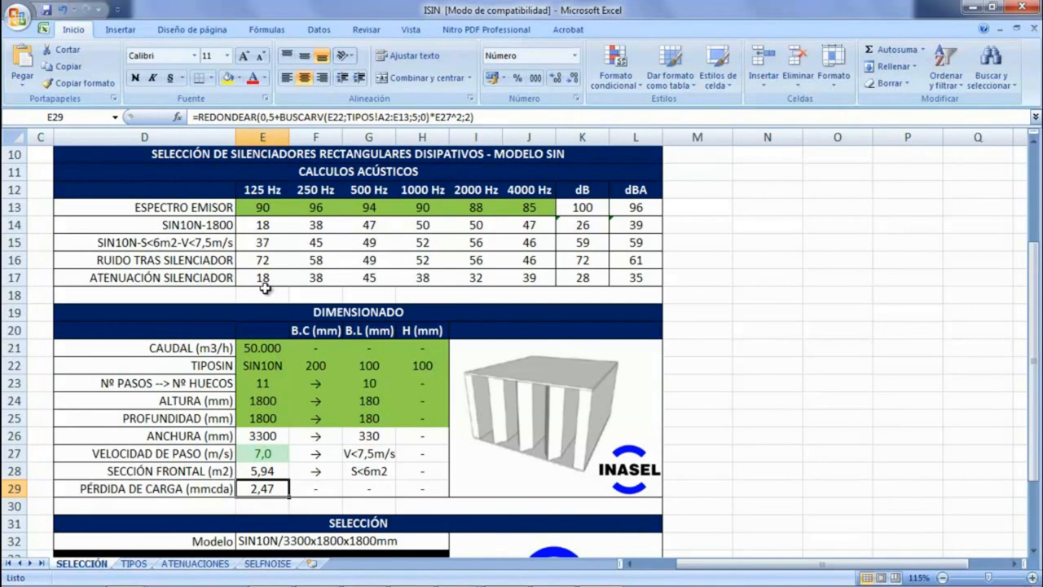
Step: Examine the band levels and dBA totals for self-noise, noise after the silencer and silencer attenuation
click(285, 244)
drag(287, 245, 529, 242)
click(634, 244)
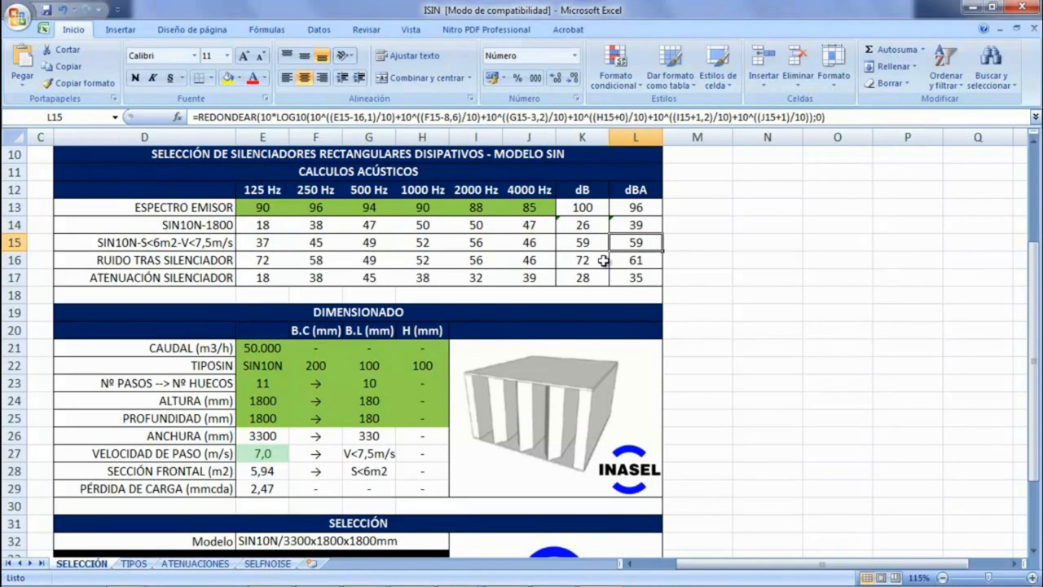
drag(261, 259, 519, 263)
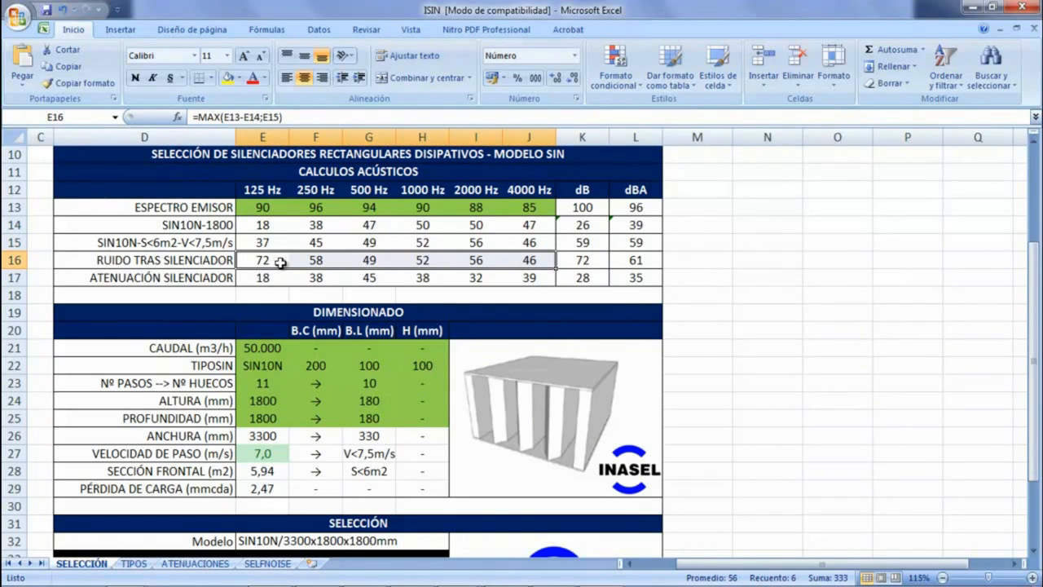
click(635, 263)
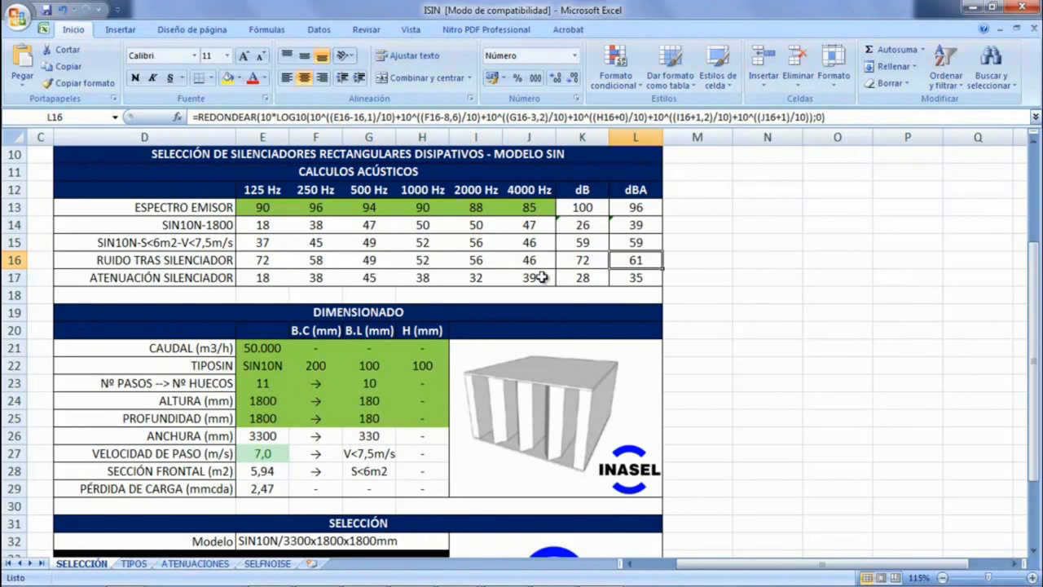
click(279, 280)
drag(279, 280, 530, 280)
click(637, 280)
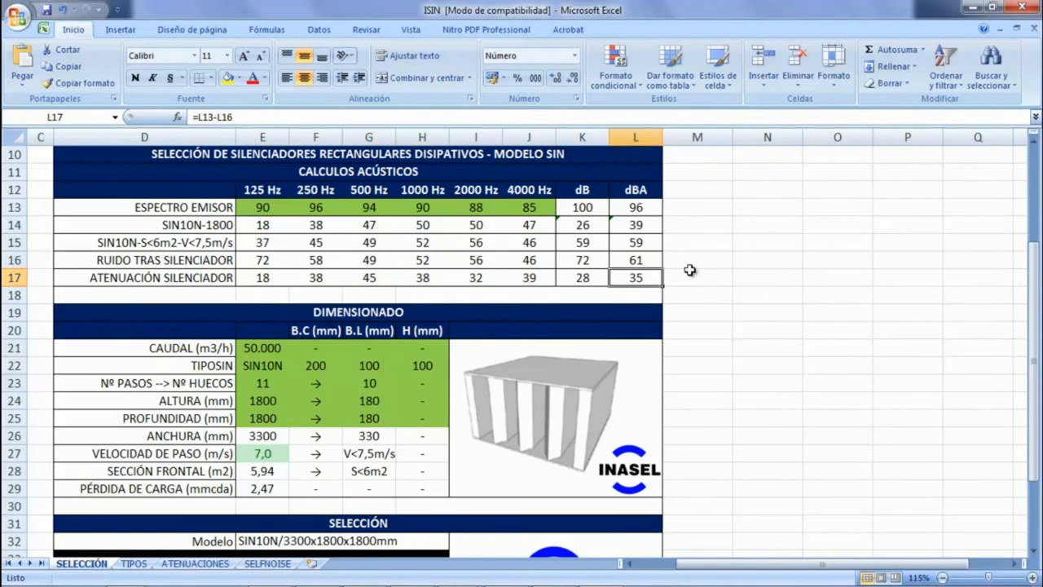